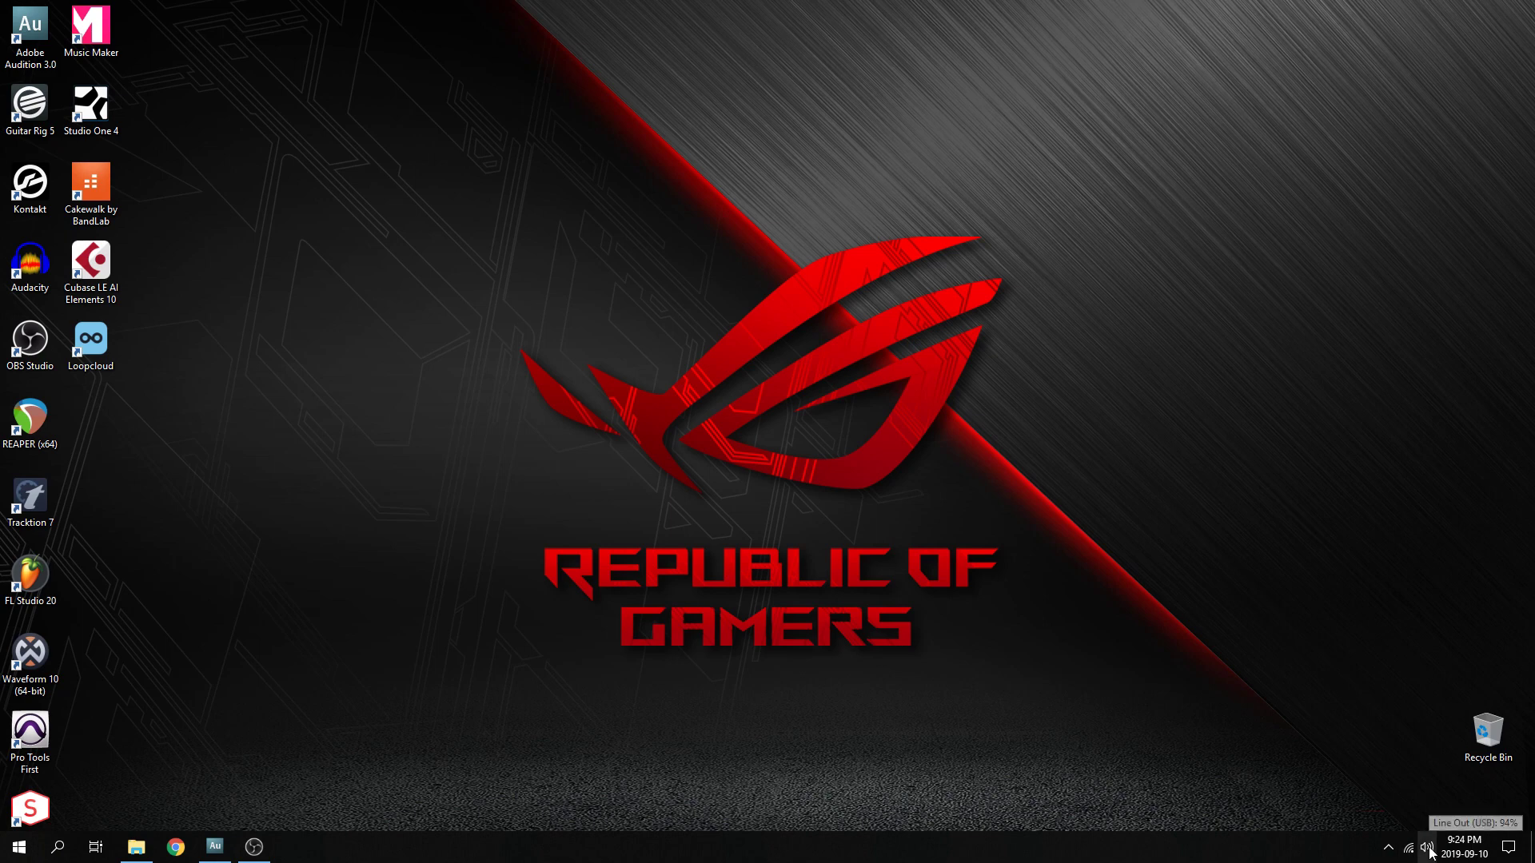
Open the classic Windows Sound dialog from the tray volume icon and show its Recording devices.
right_click(1429, 852)
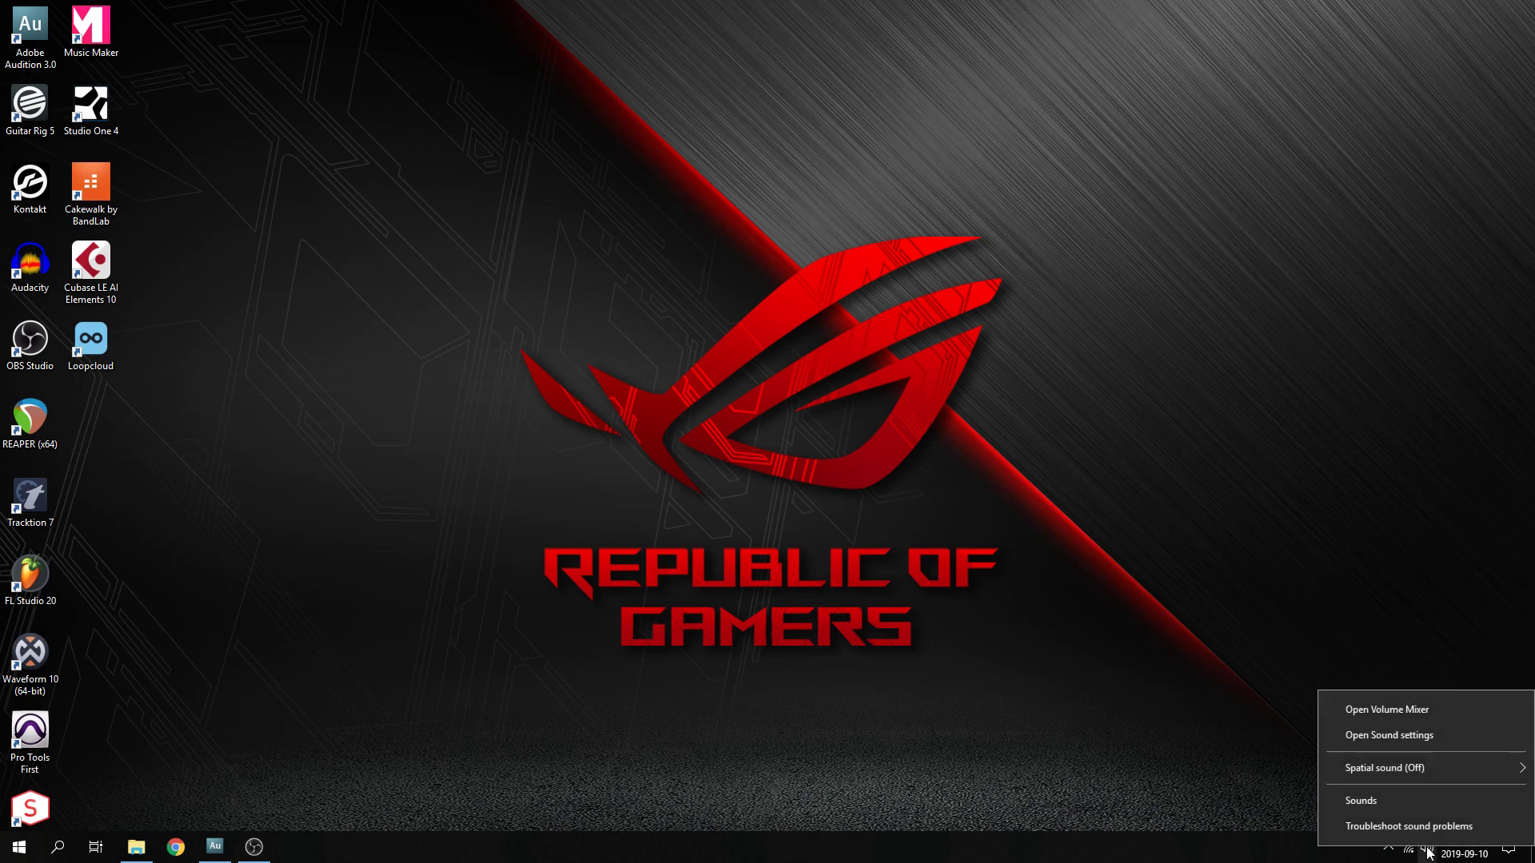
left_click(1387, 800)
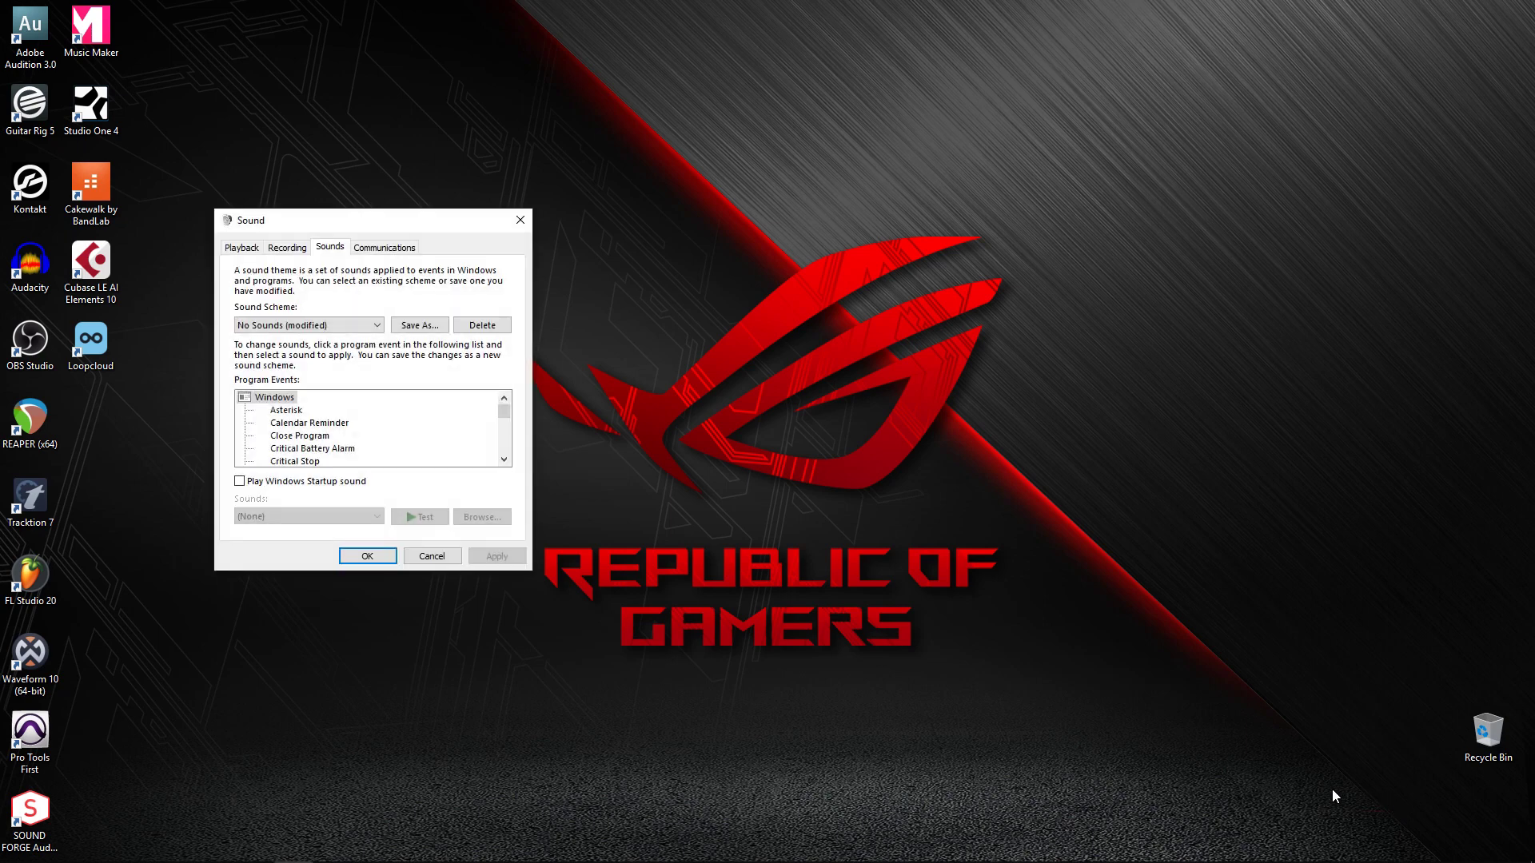
left_click(285, 251)
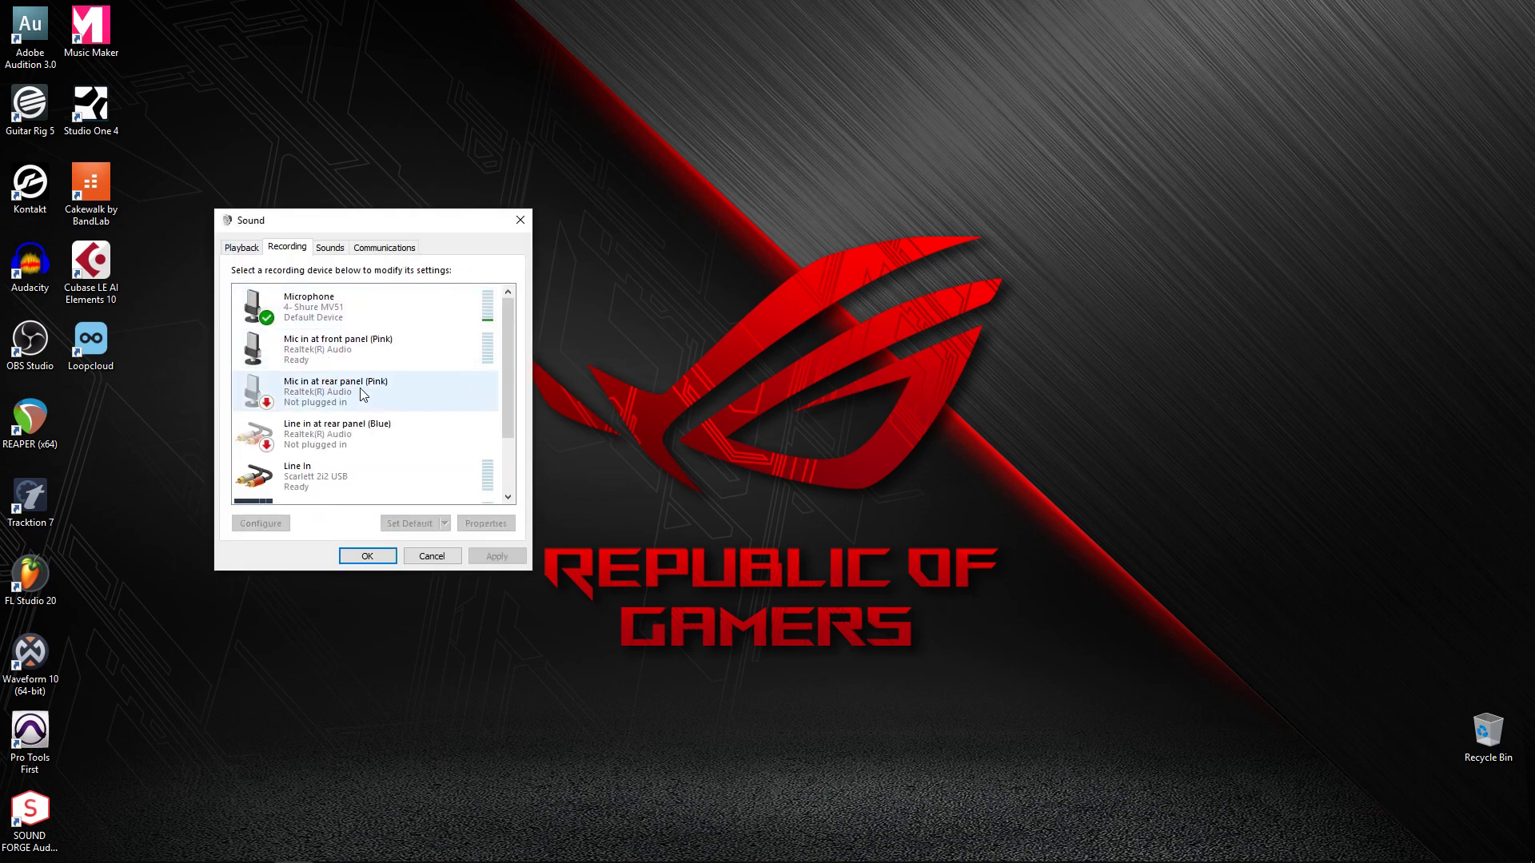
scroll(342, 468, "down", 2)
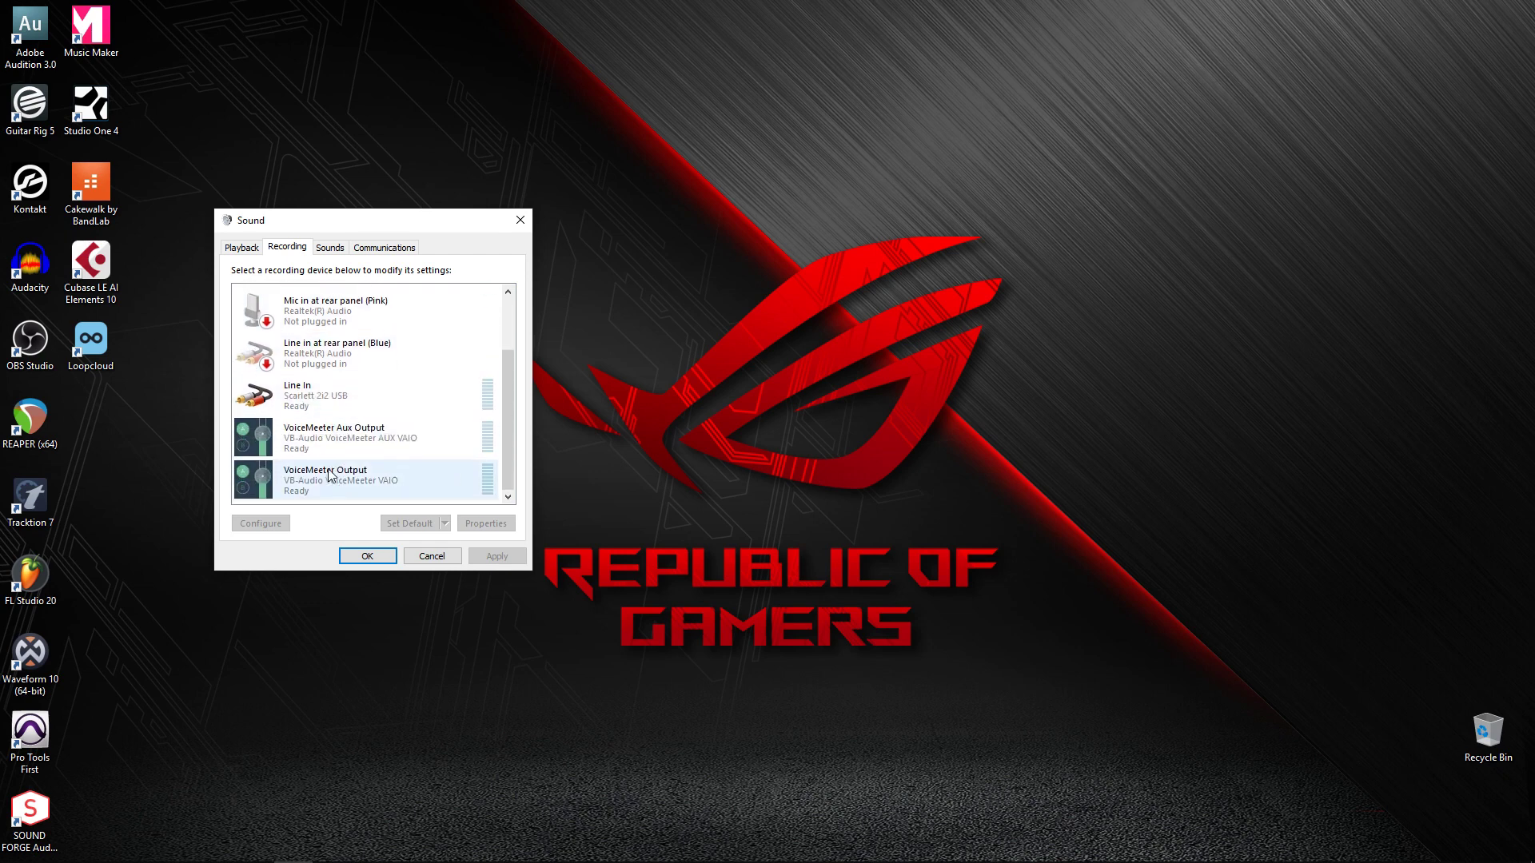
scroll(335, 473, "up", 1)
scroll(340, 454, "up", 1)
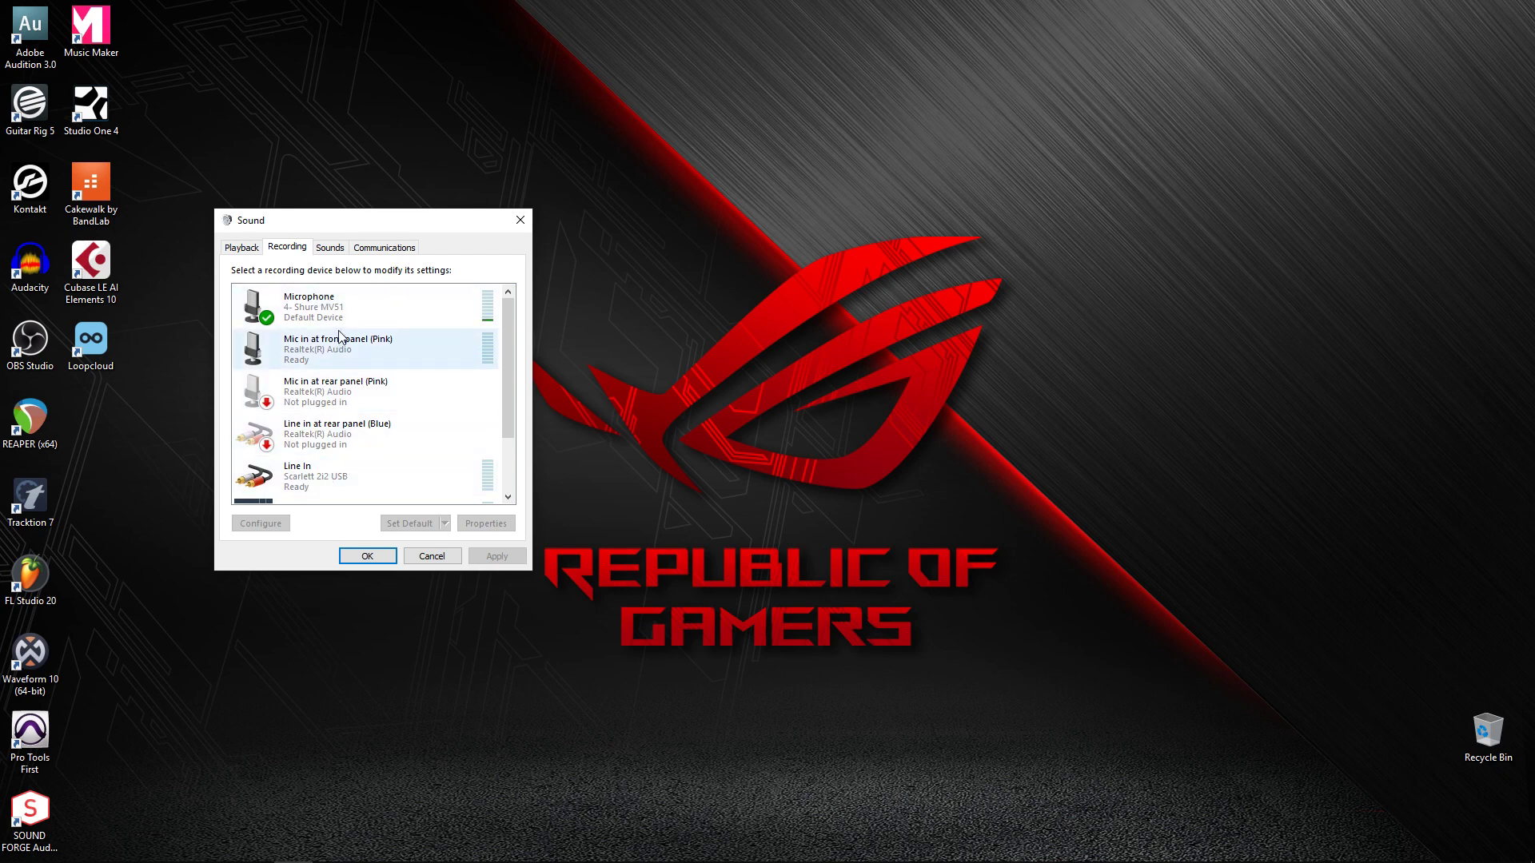
Reveal disabled devices, enable Stereo Mix, and make it the default recording device.
right_click(328, 357)
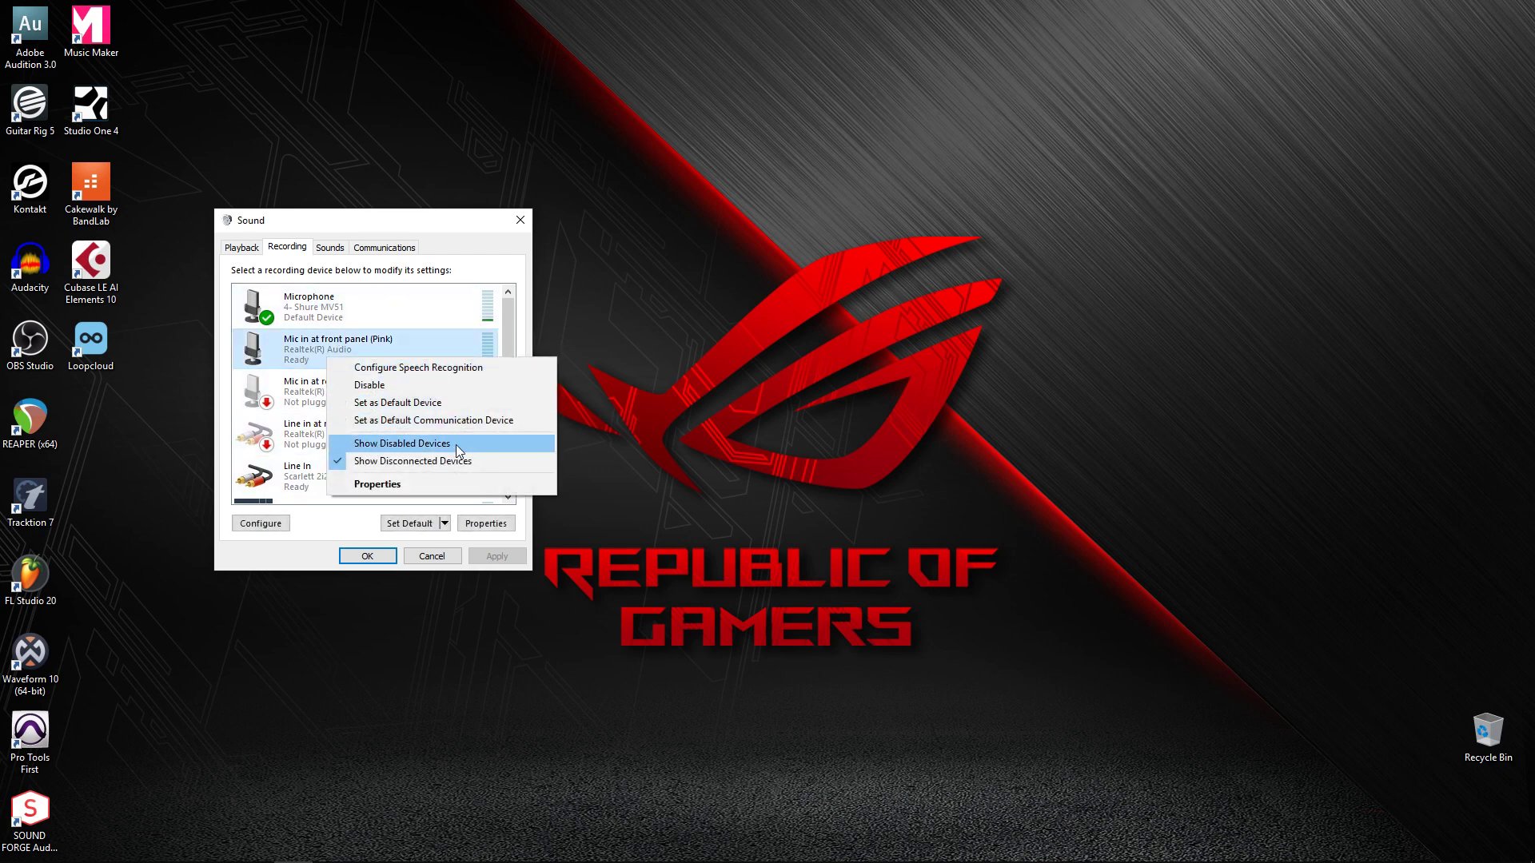
left_click(429, 444)
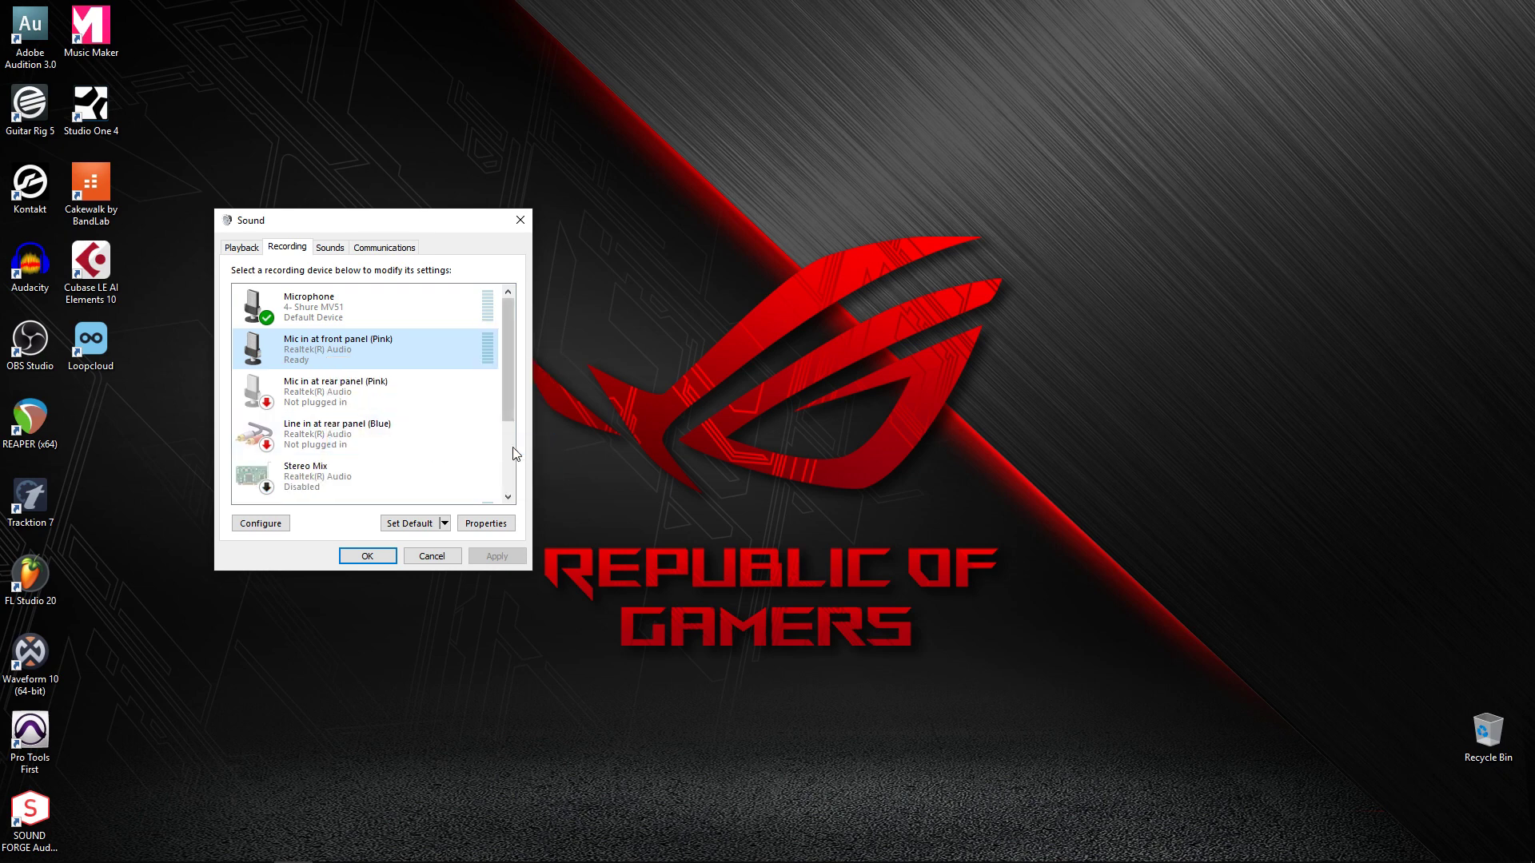
scroll(431, 458, "down", 1)
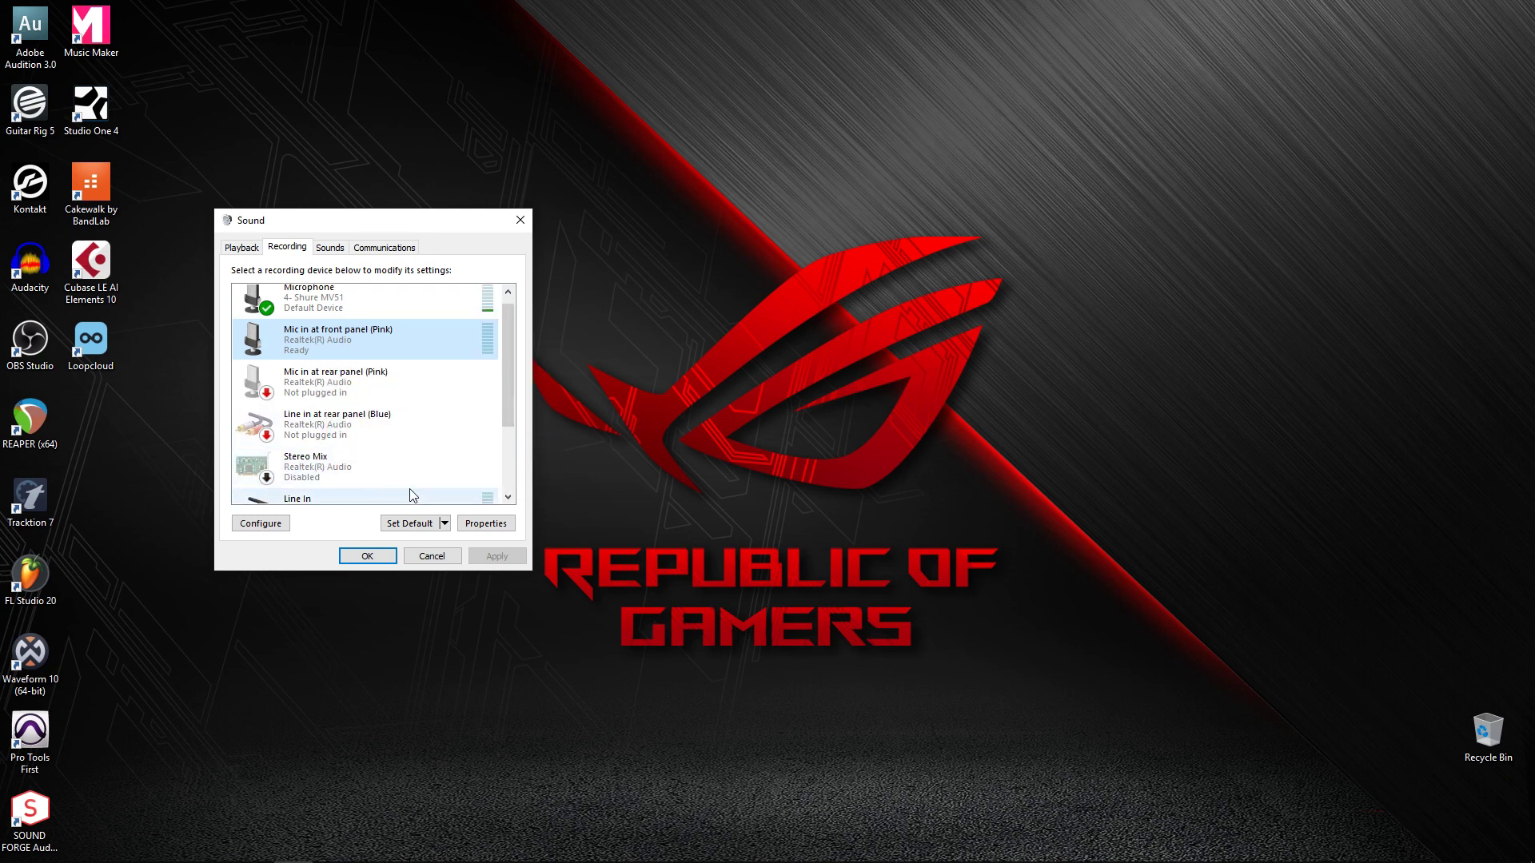
right_click(315, 477)
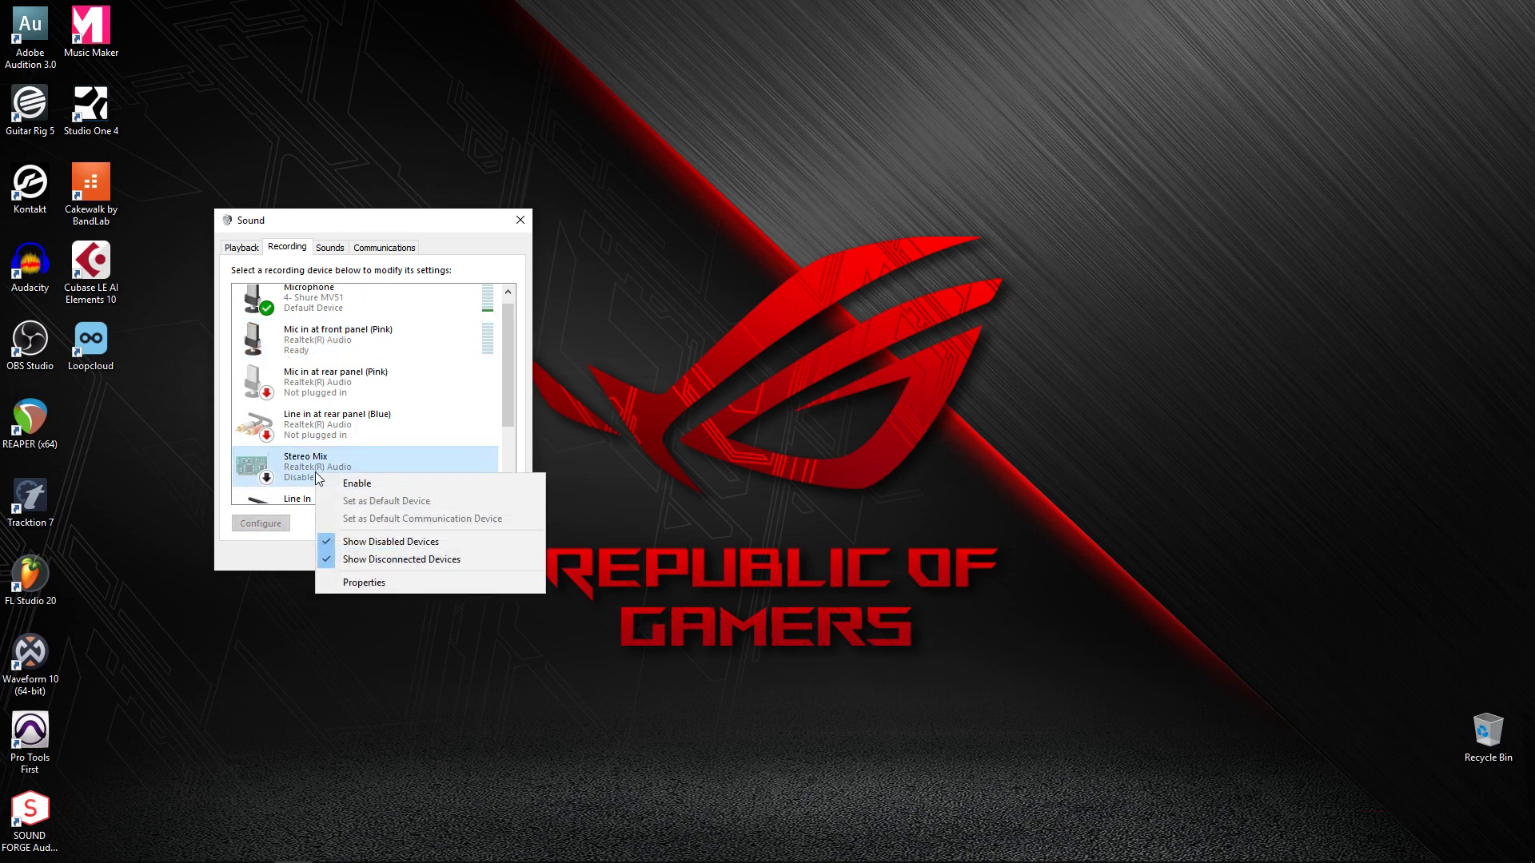
left_click(370, 486)
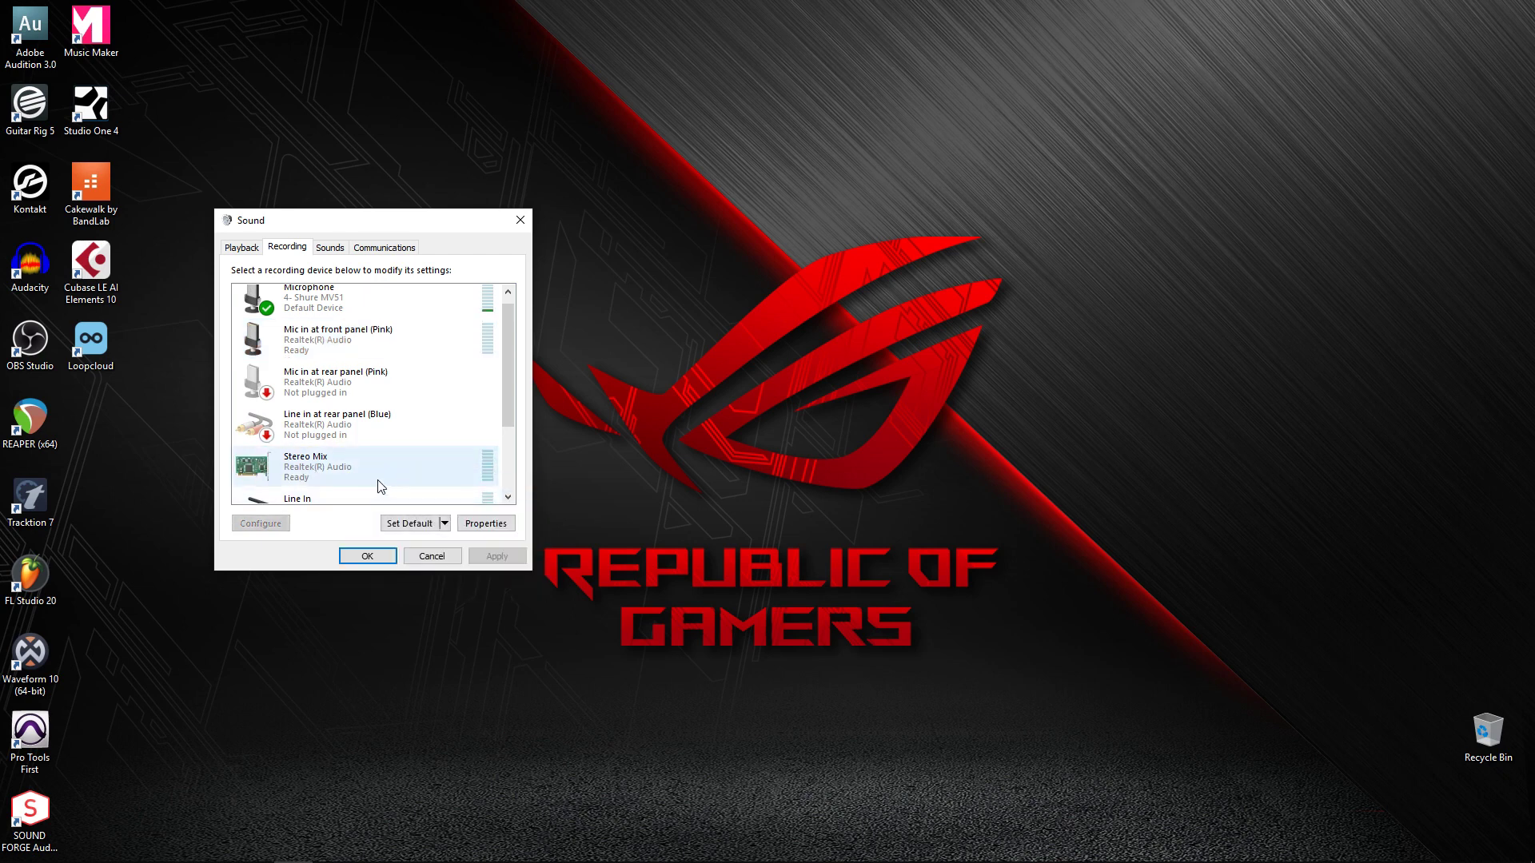
right_click(299, 470)
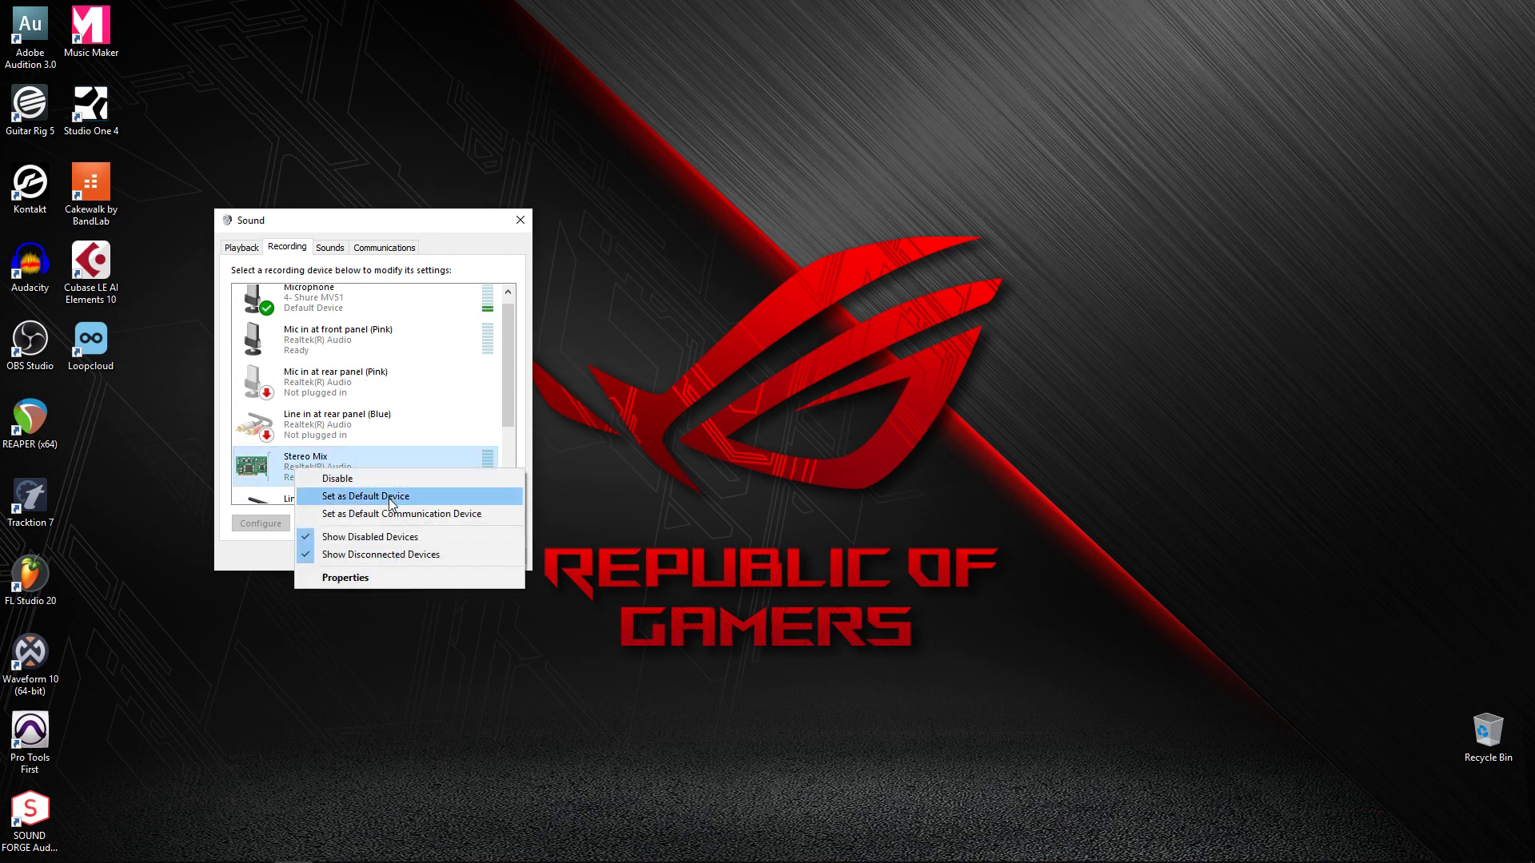
left_click(353, 497)
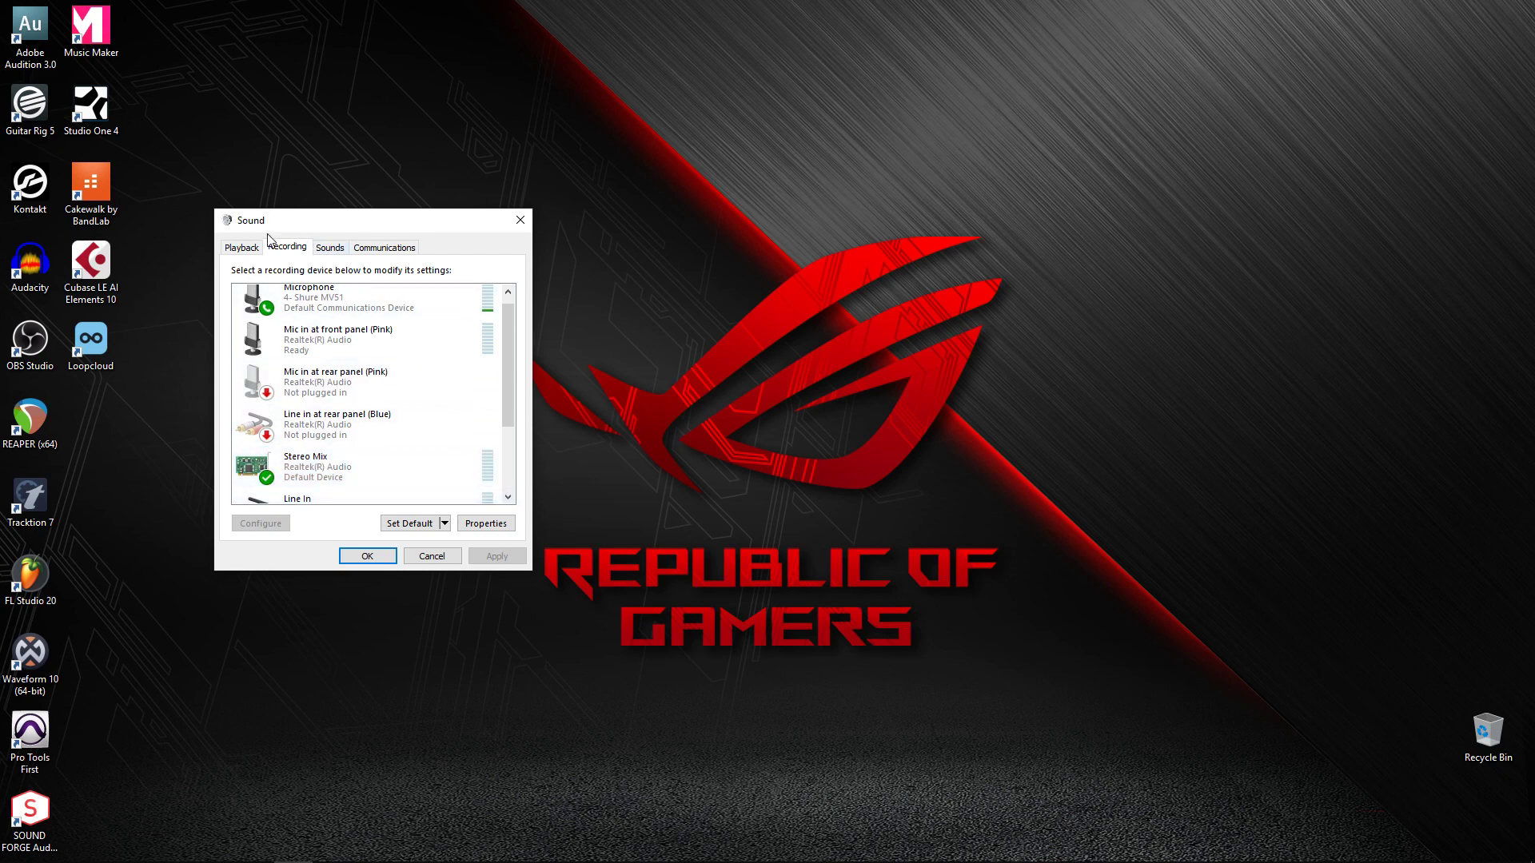
Set Realtek Speakers as the default playback device and confirm the Sound dialog with OK.
left_click(244, 249)
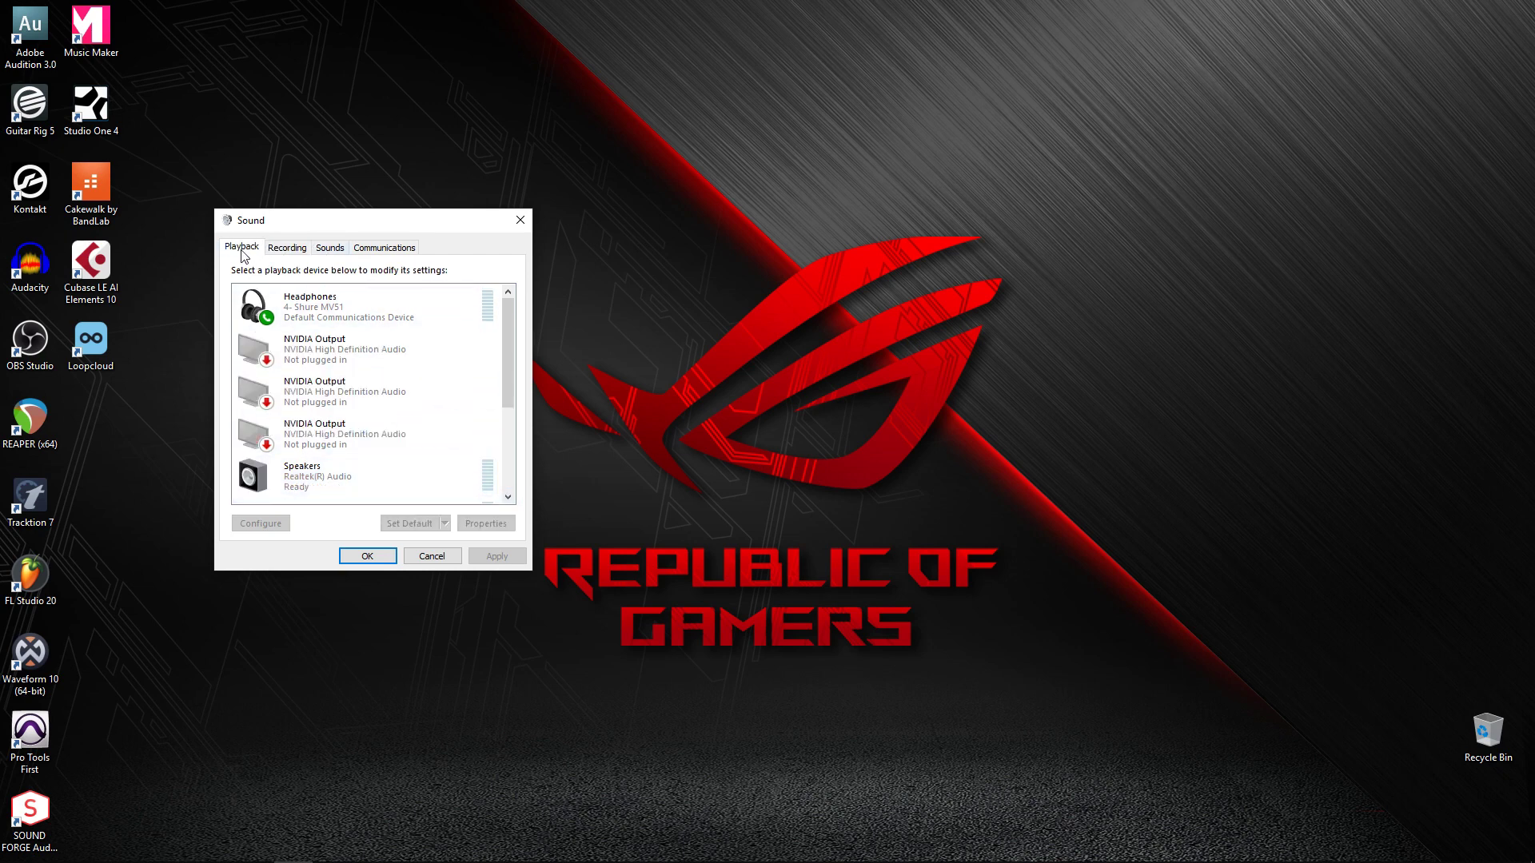
right_click(307, 478)
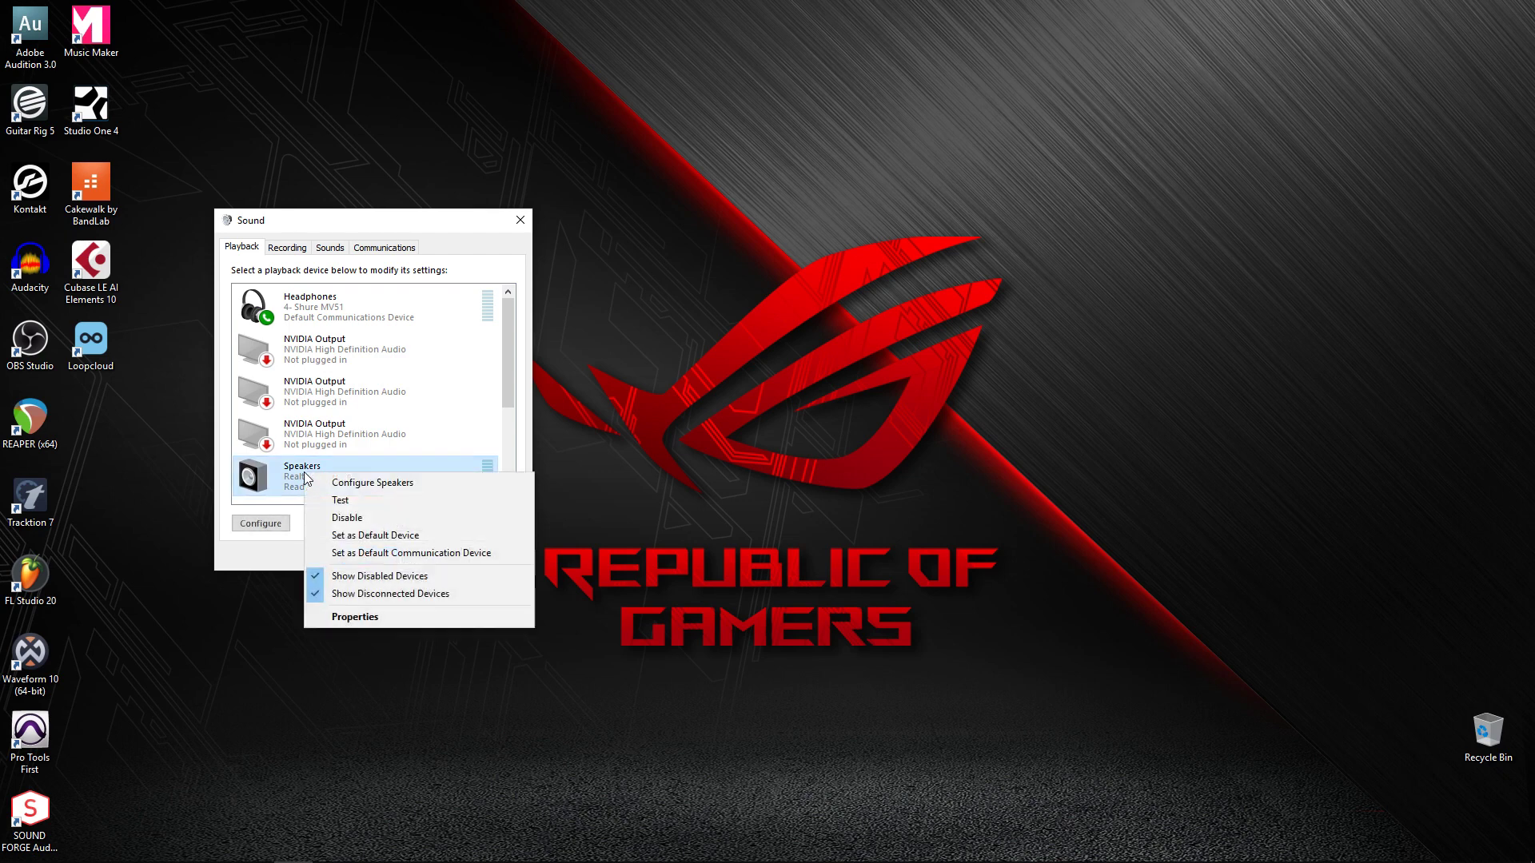
left_click(357, 540)
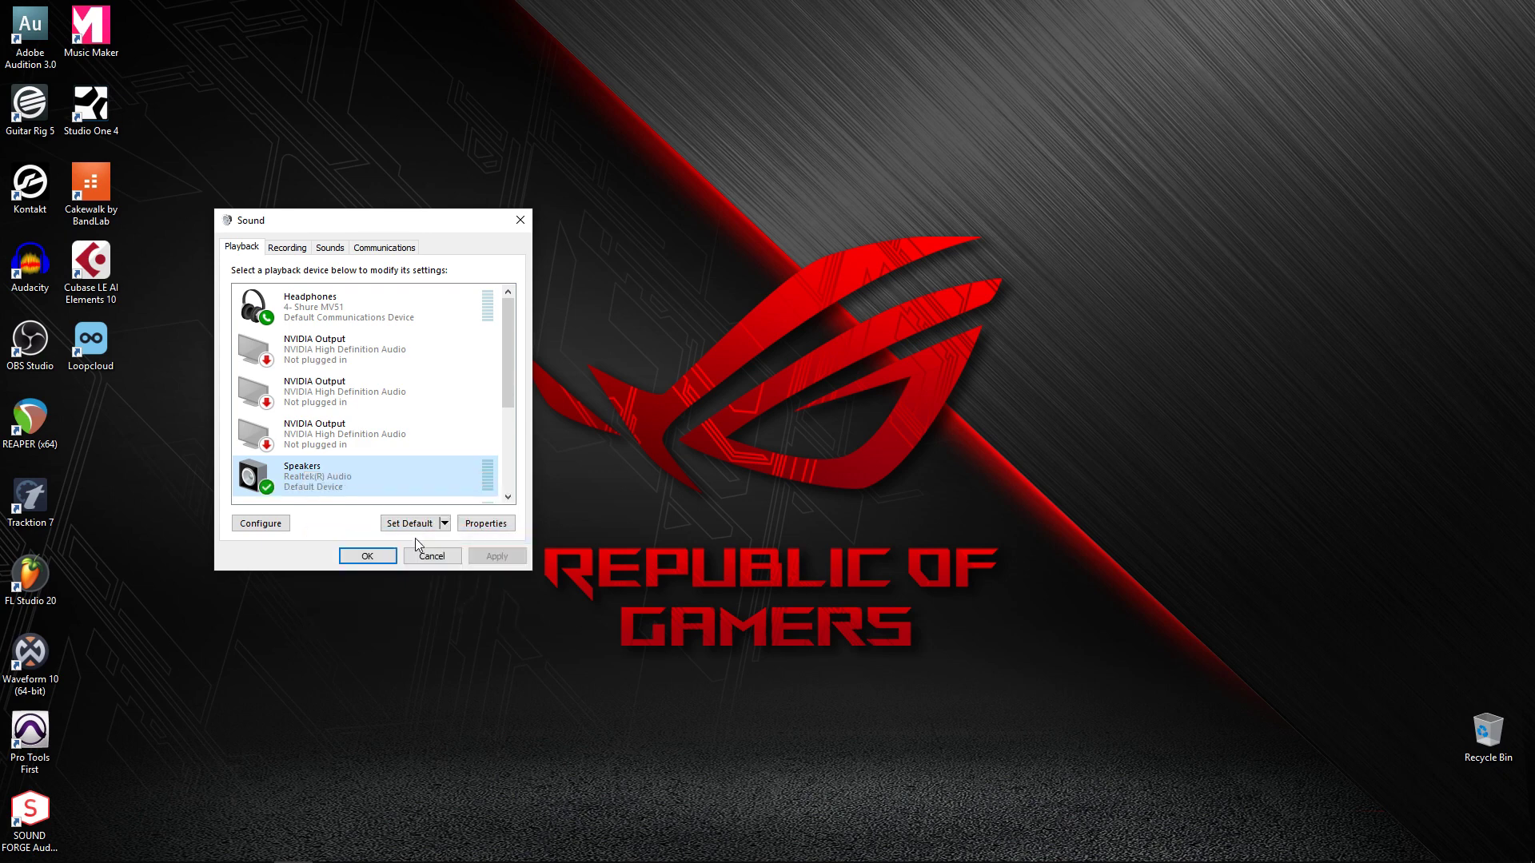
left_click(366, 555)
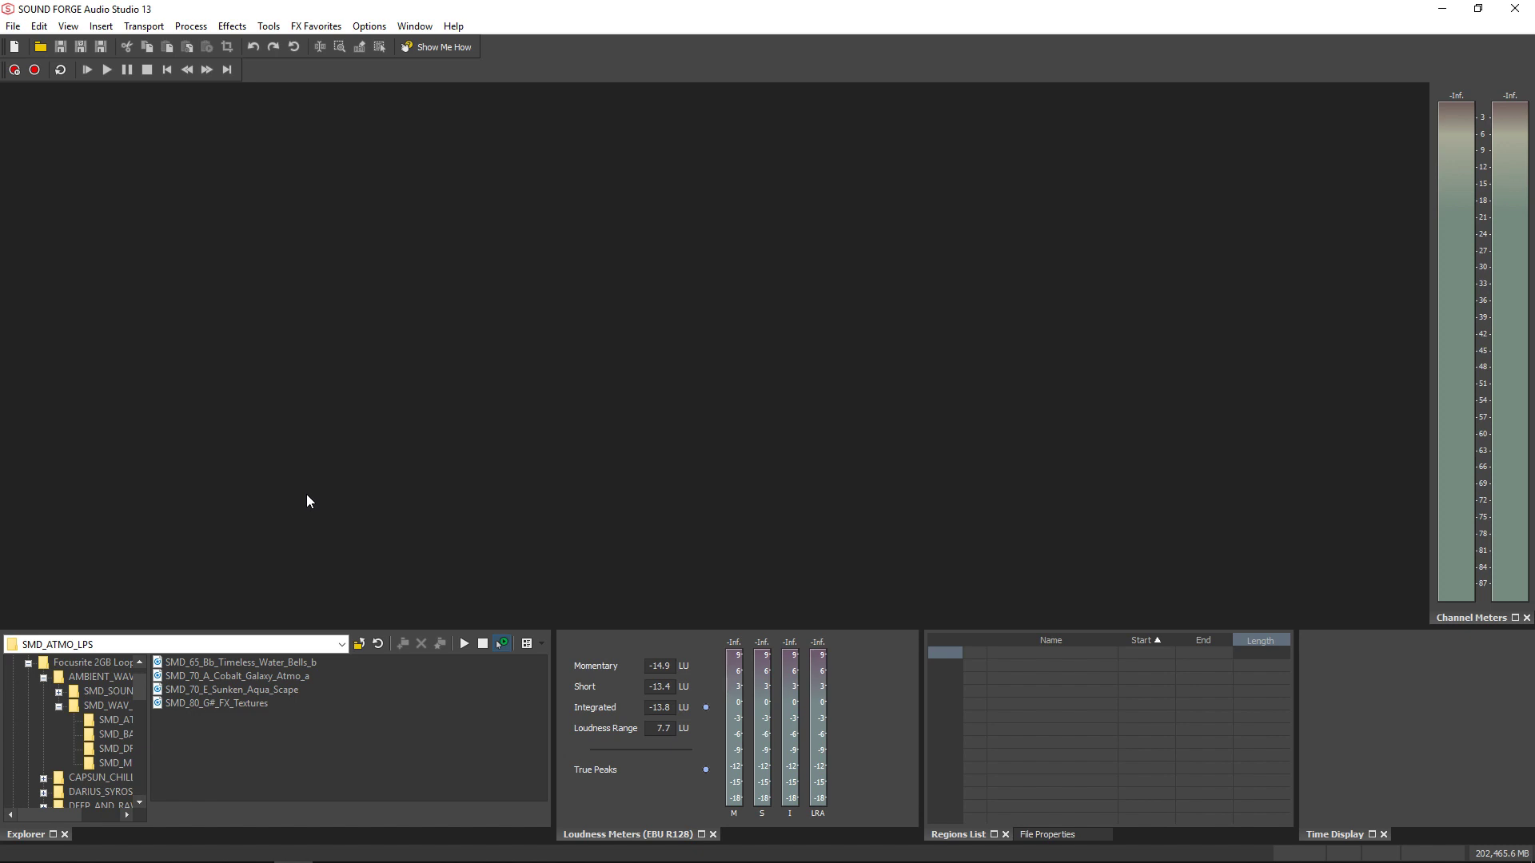
Open Options > Preferences to reach the Audio preferences.
left_click(364, 33)
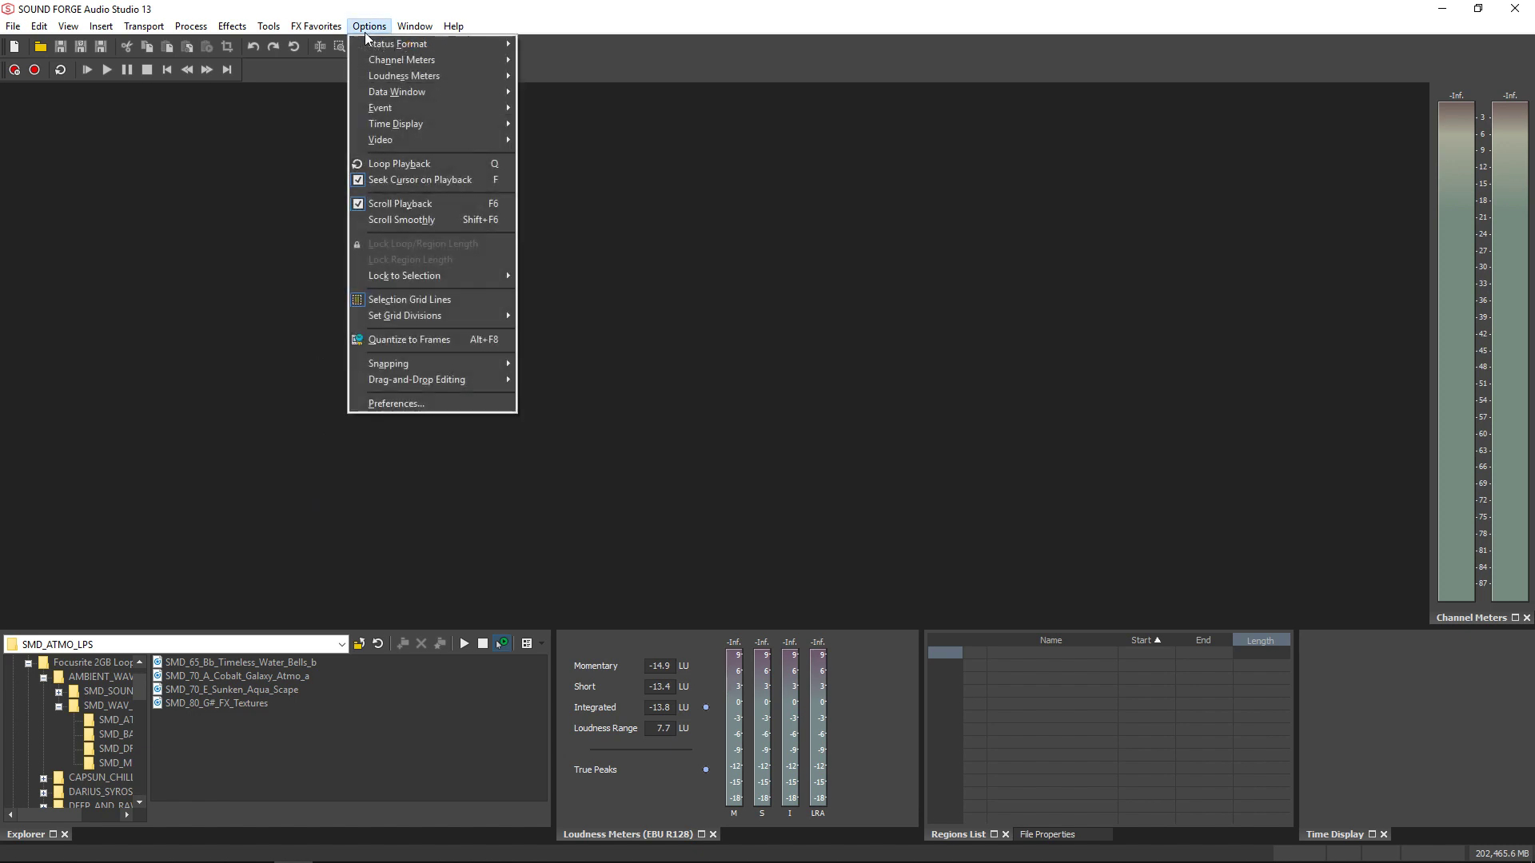
left_click(374, 402)
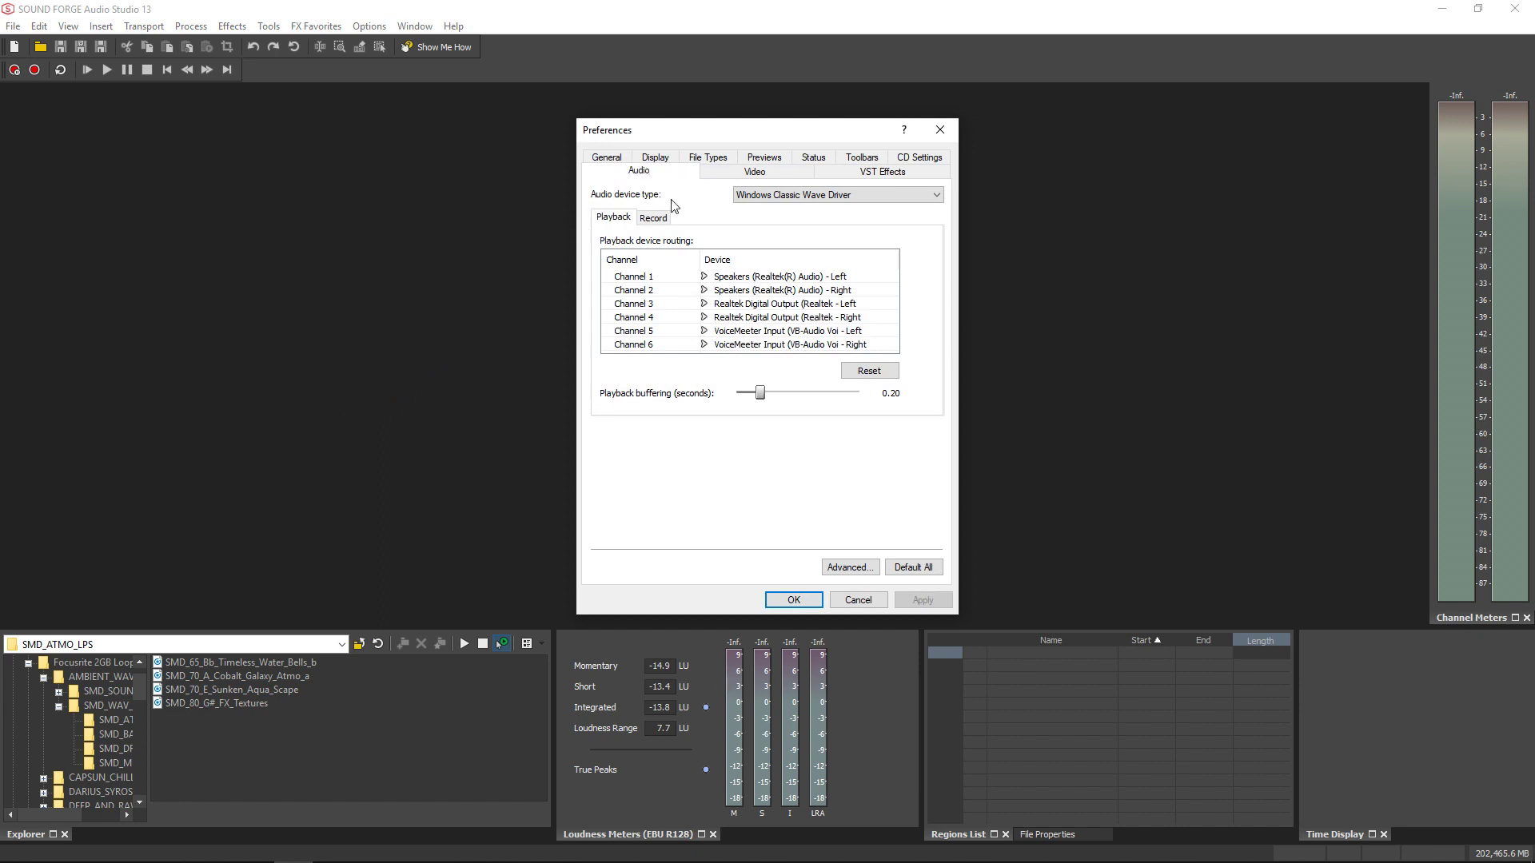
Keep Windows Classic Wave Driver as the audio device type for record routing.
left_click(656, 220)
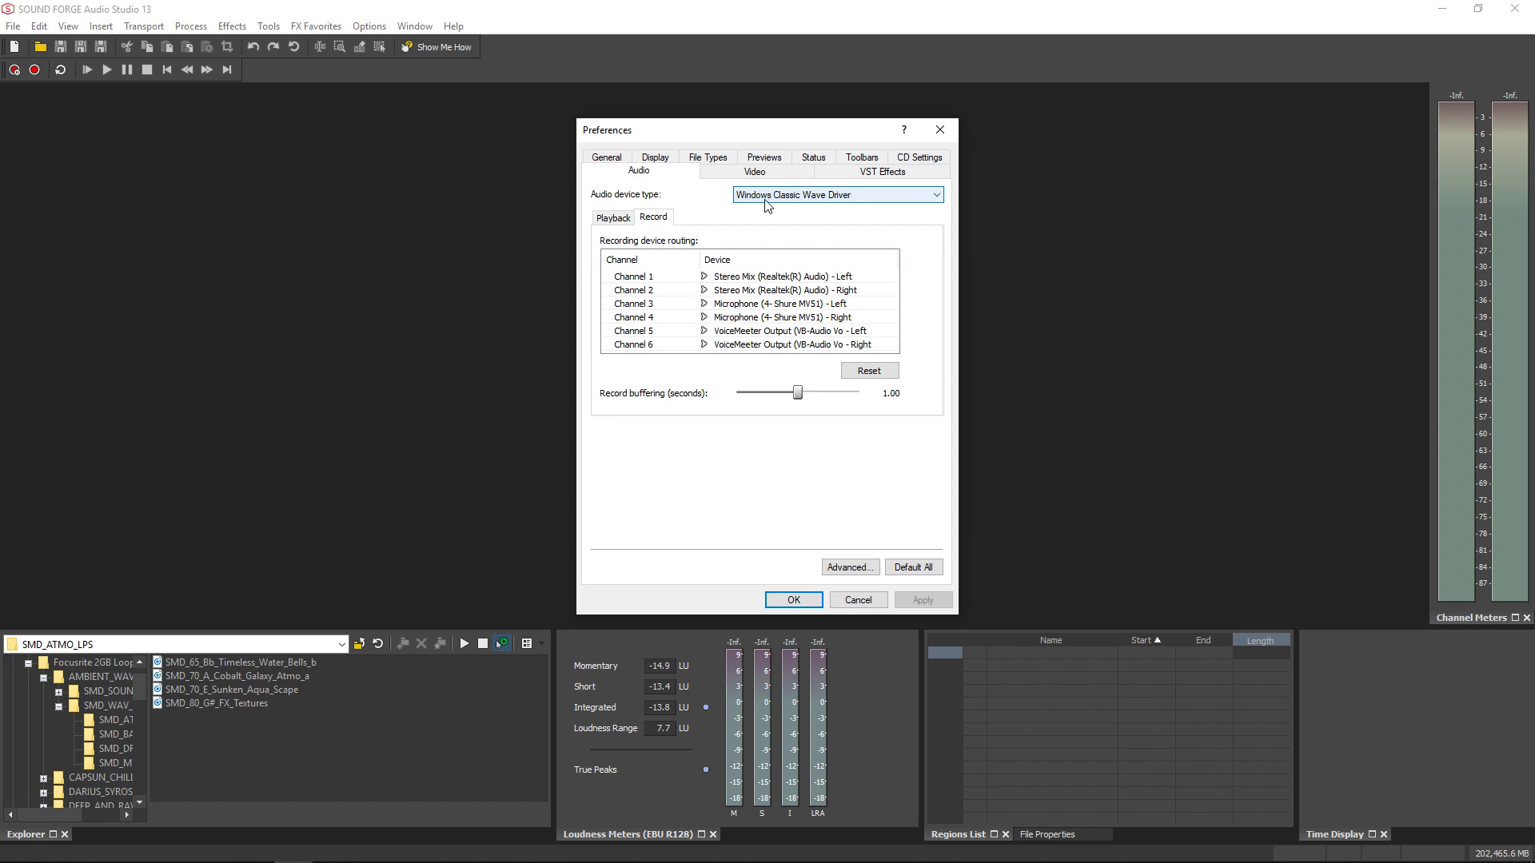
left_click(810, 200)
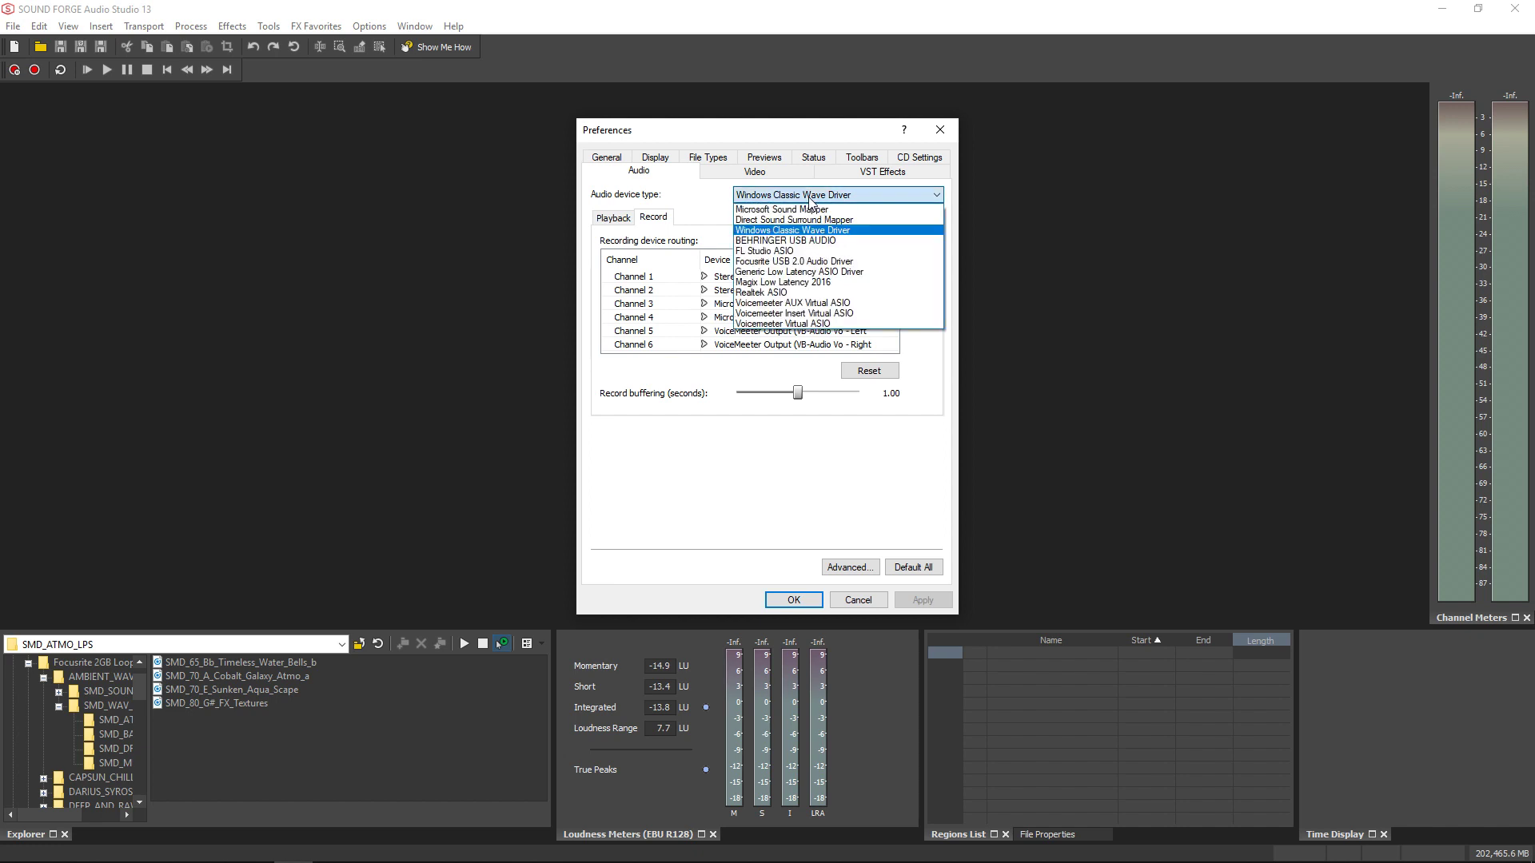
left_click(757, 233)
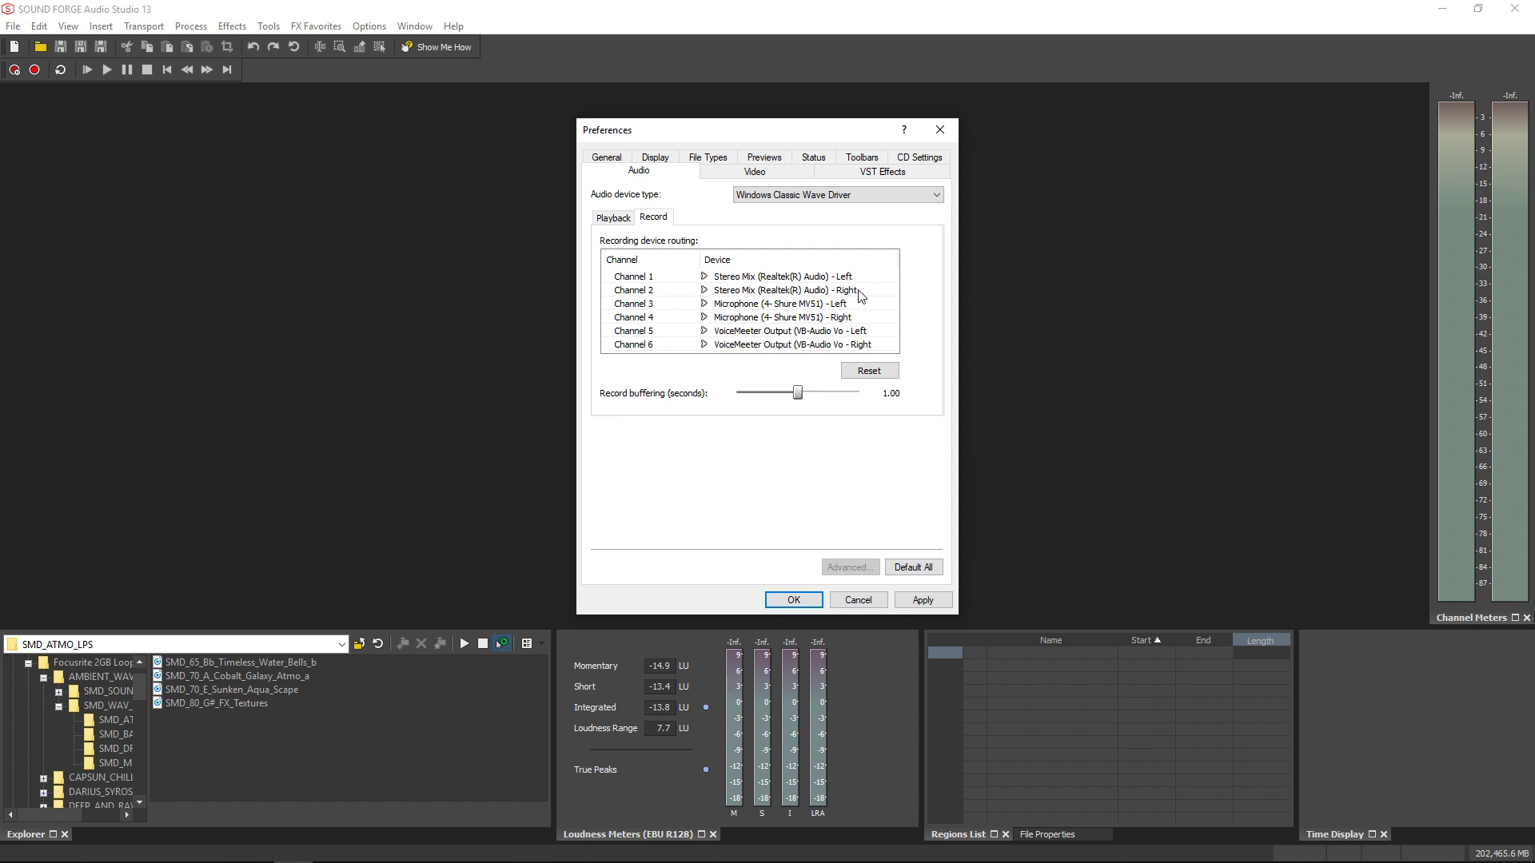
Verify Record channels 1 and 2 use Stereo Mix Left and Right, then open Advanced audio configuration.
left_click(723, 282)
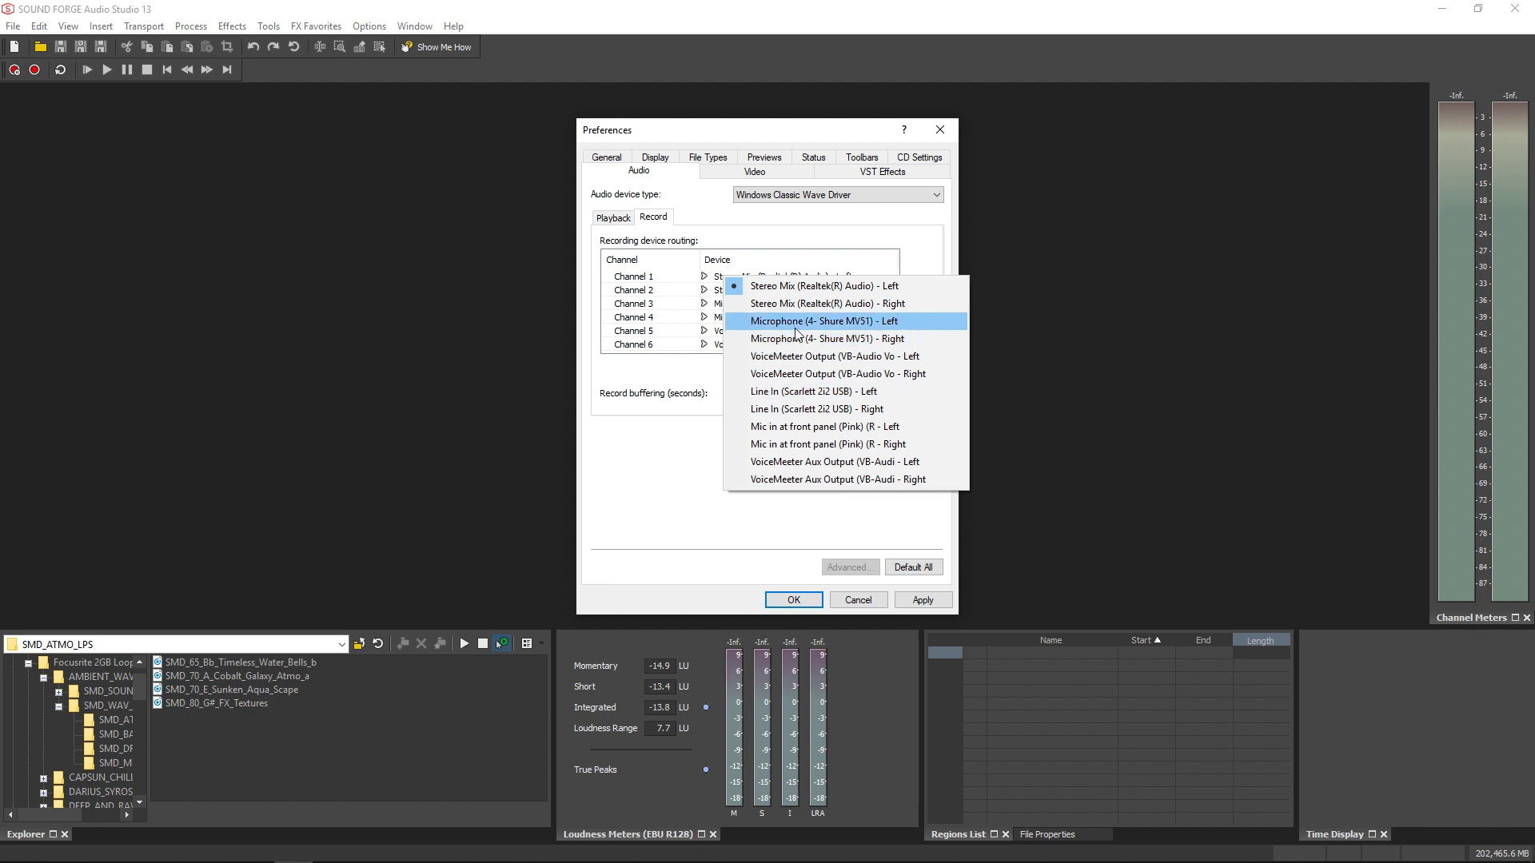
left_click(795, 288)
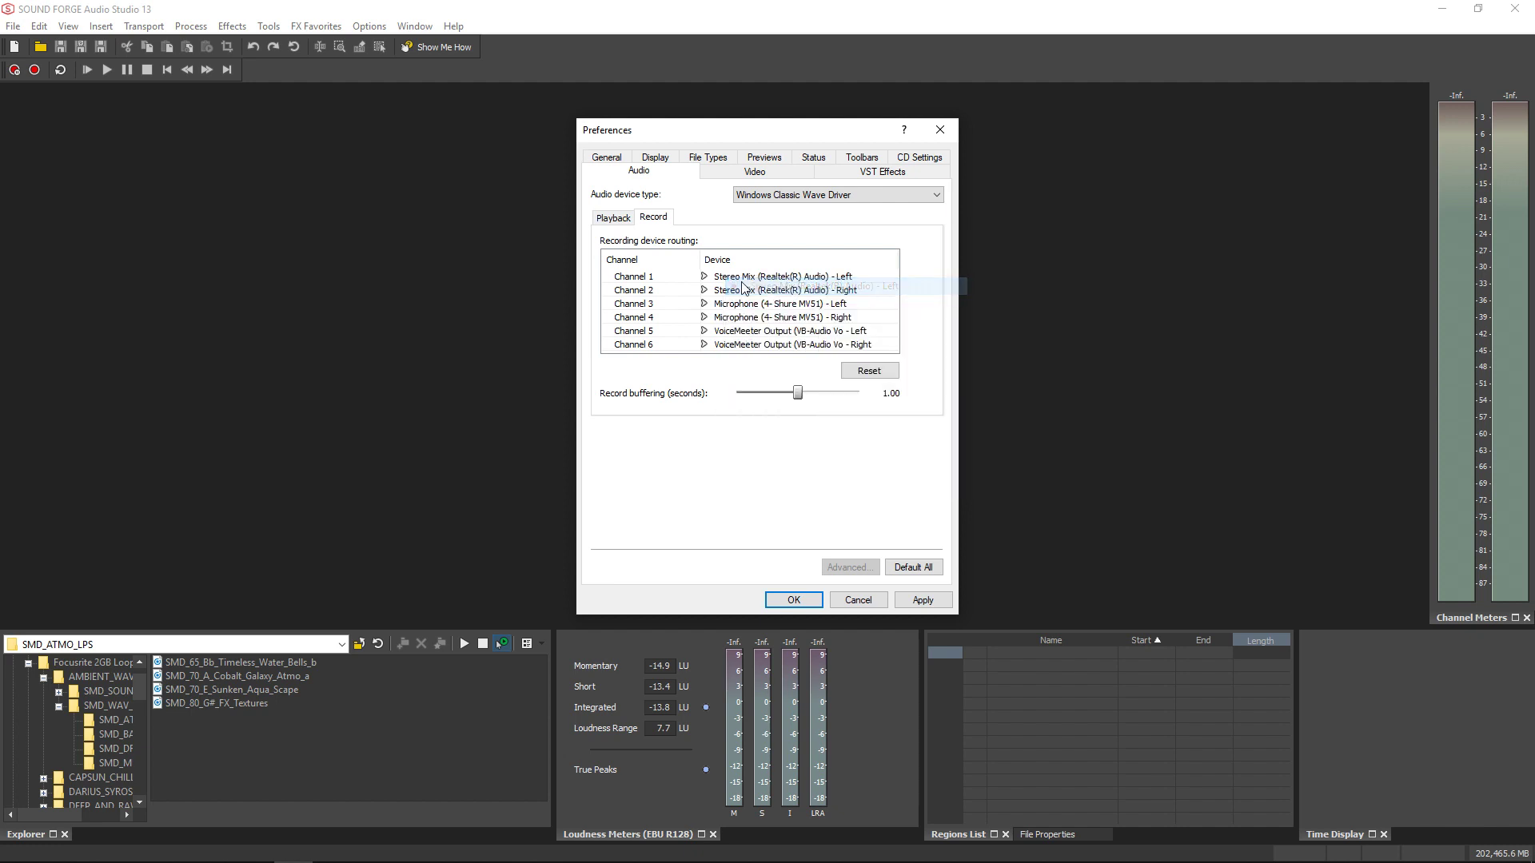
left_click(744, 288)
left_click(760, 325)
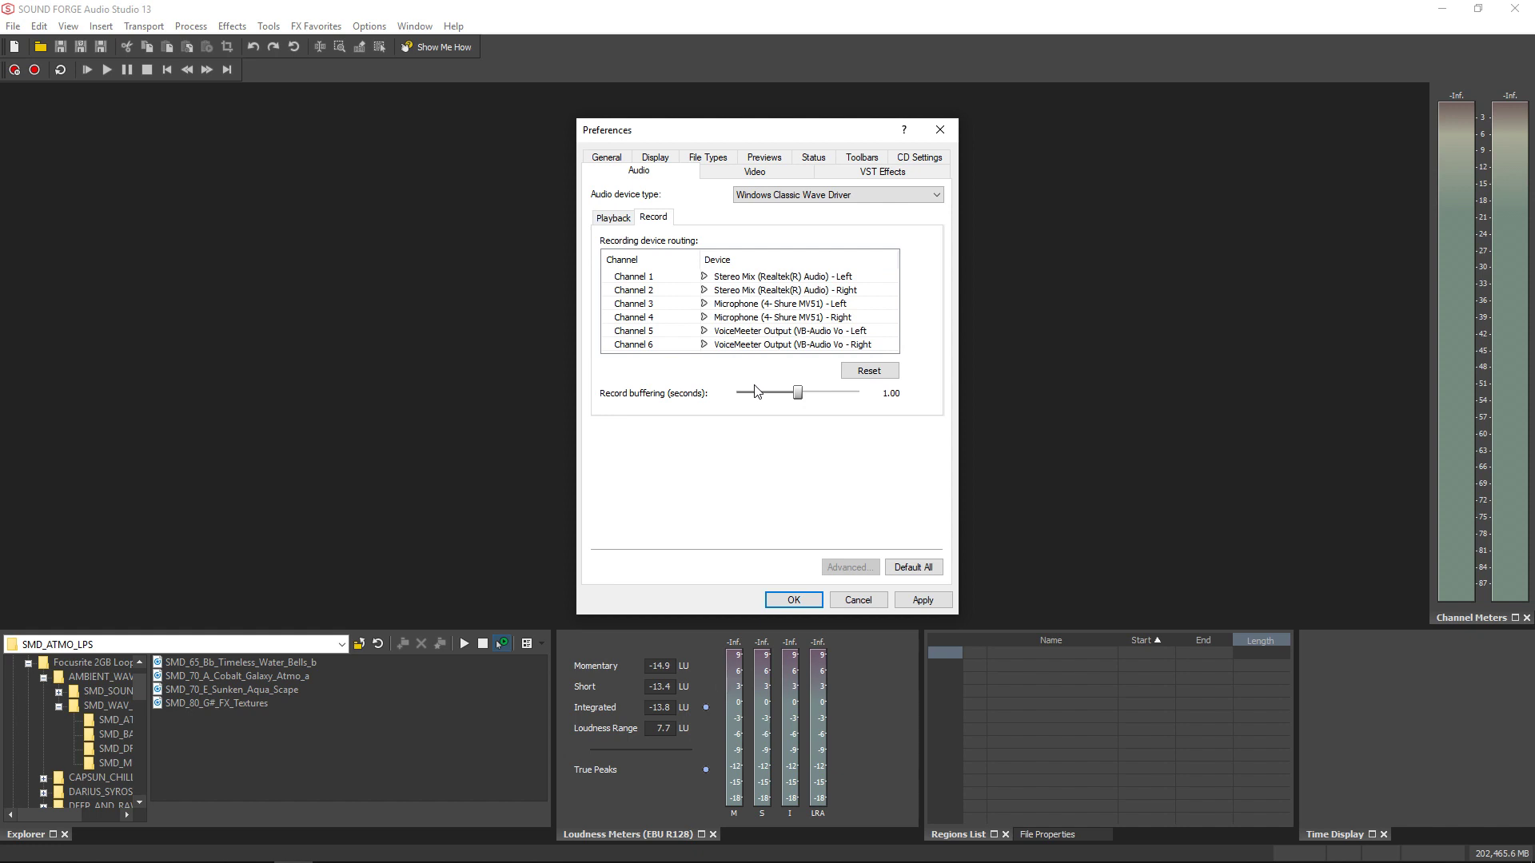
left_click(658, 219)
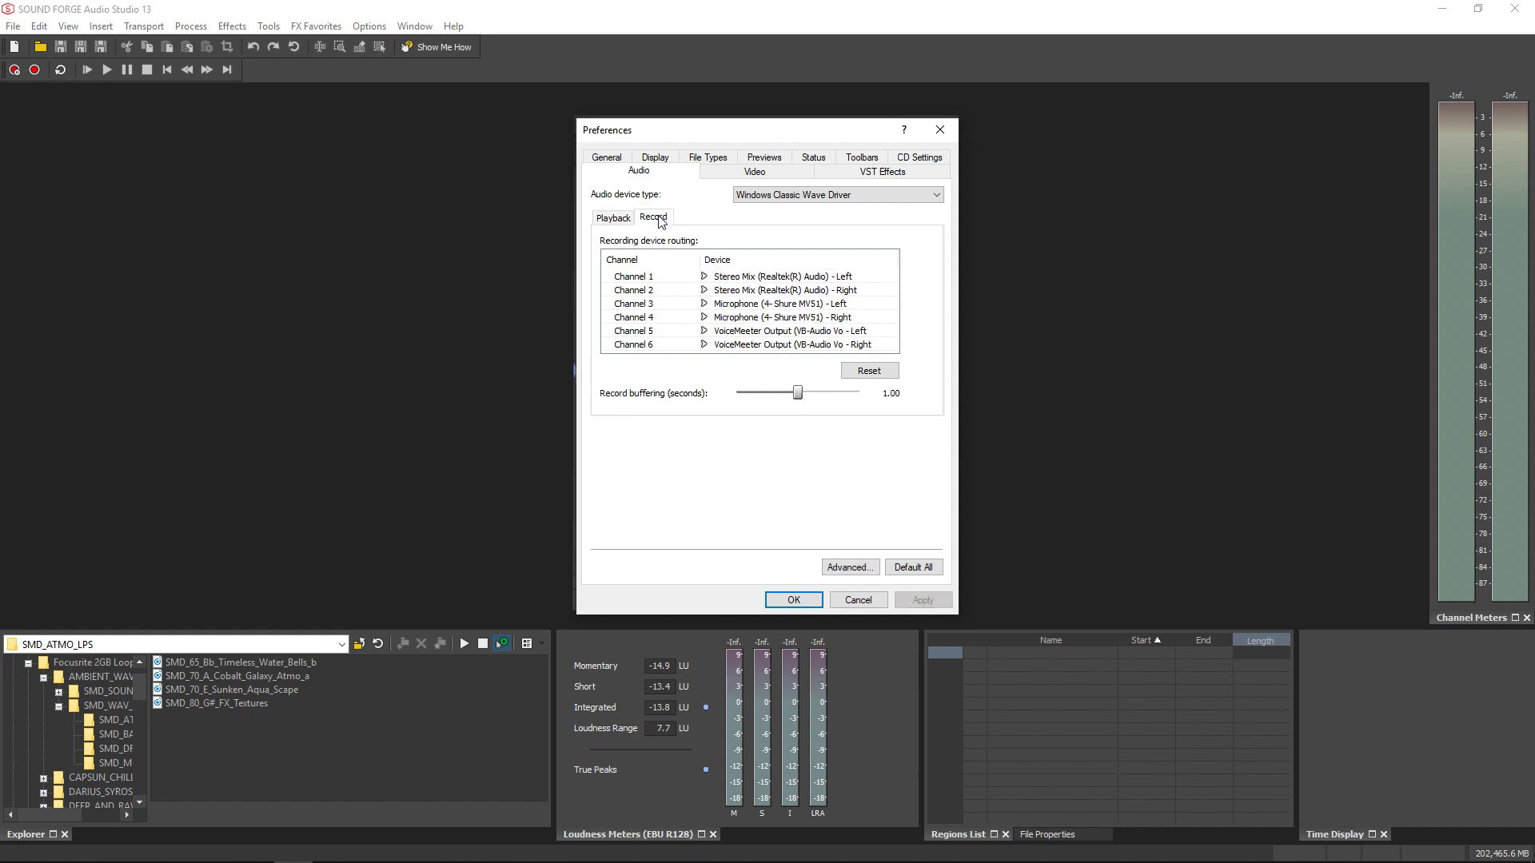
left_click(845, 567)
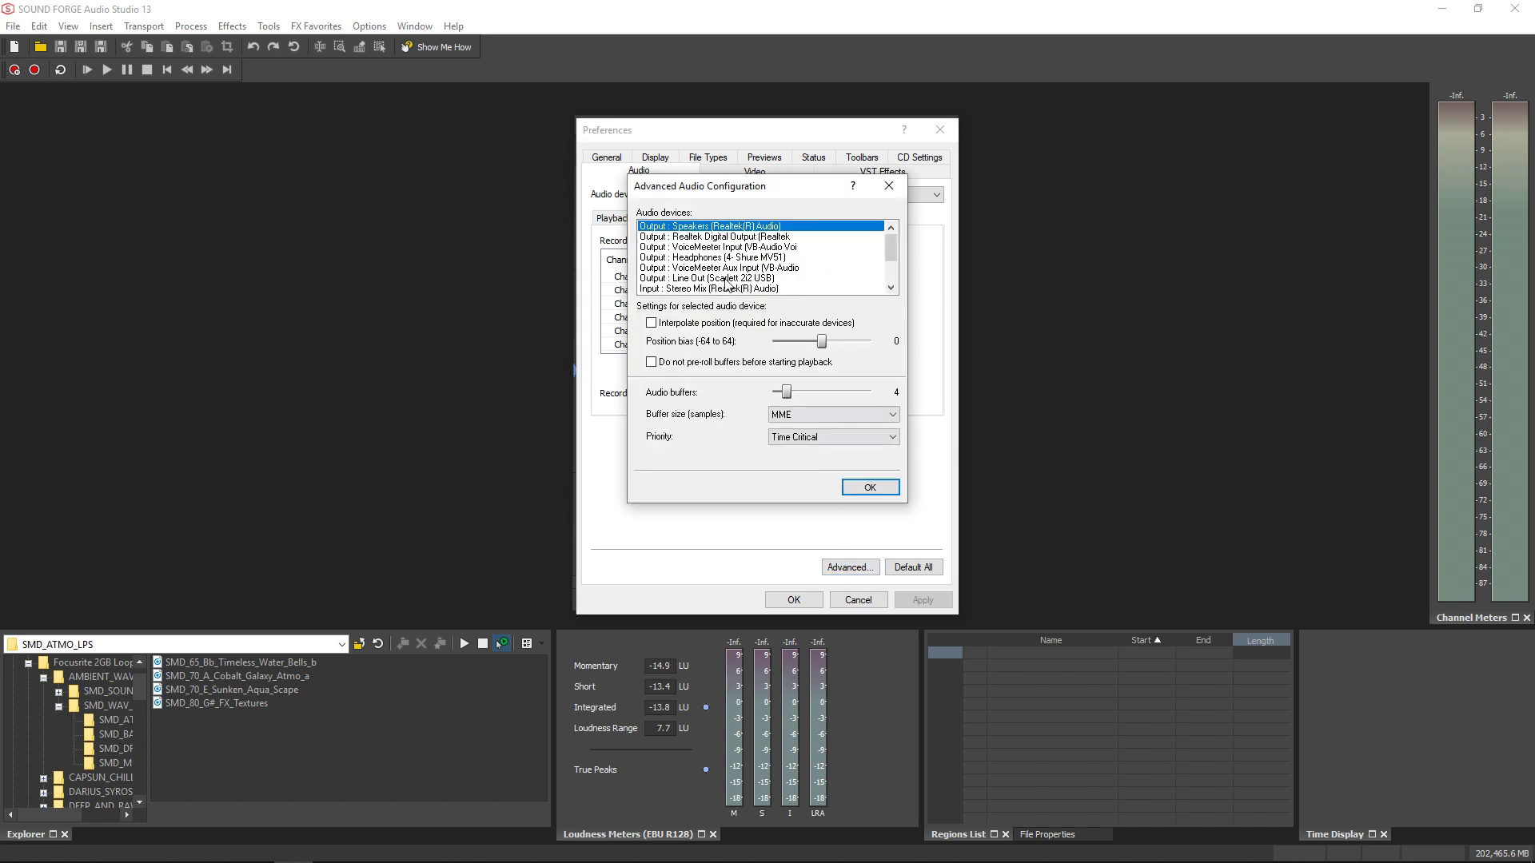
Select Input: Stereo Mix, close Advanced Audio Configuration, and keep Channel 1 as Stereo Mix Left.
left_click(678, 290)
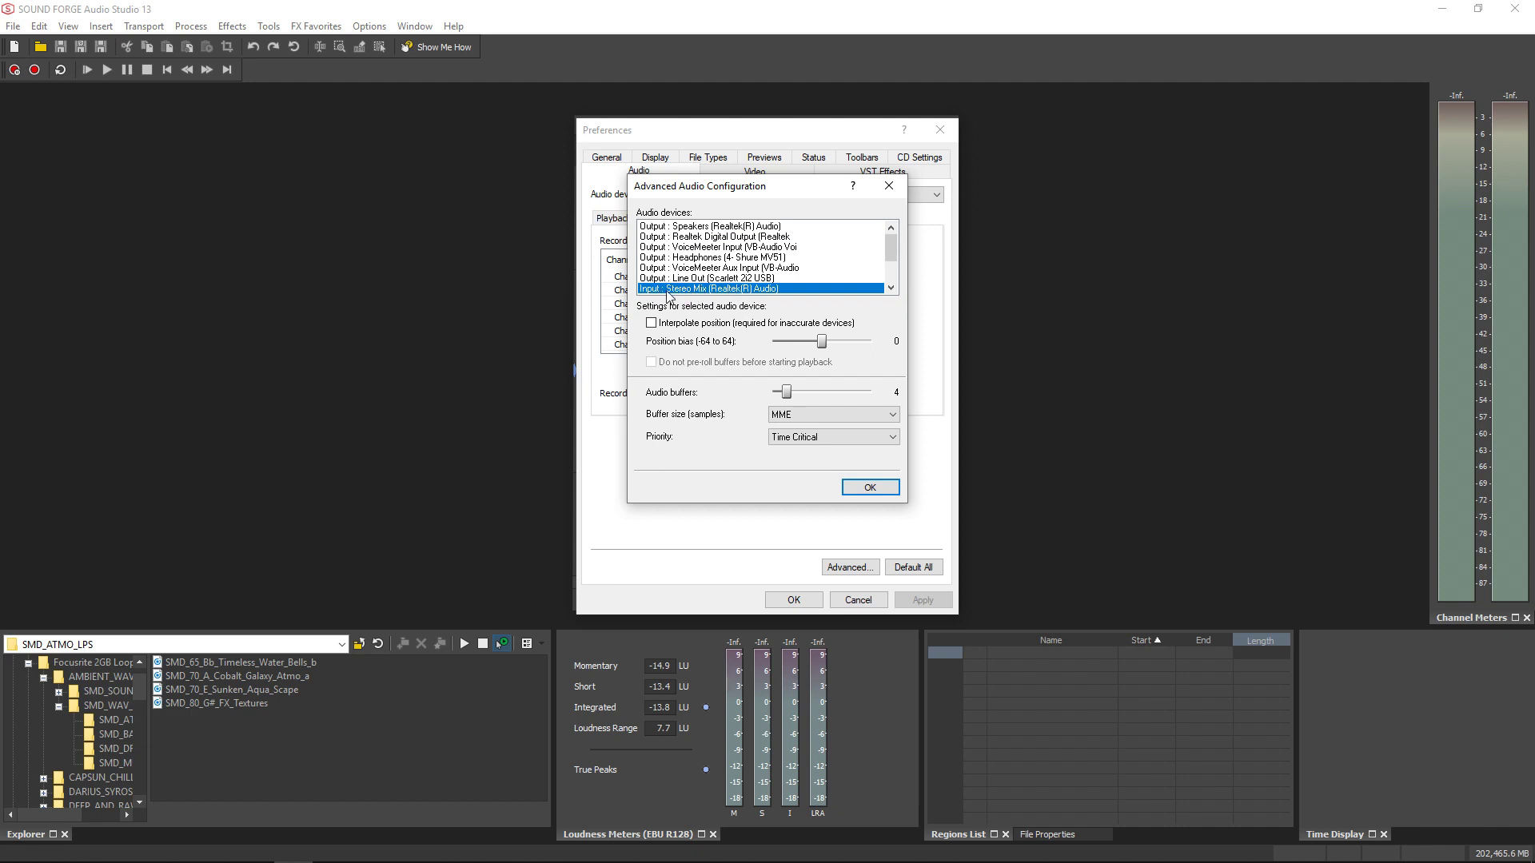
left_click(865, 489)
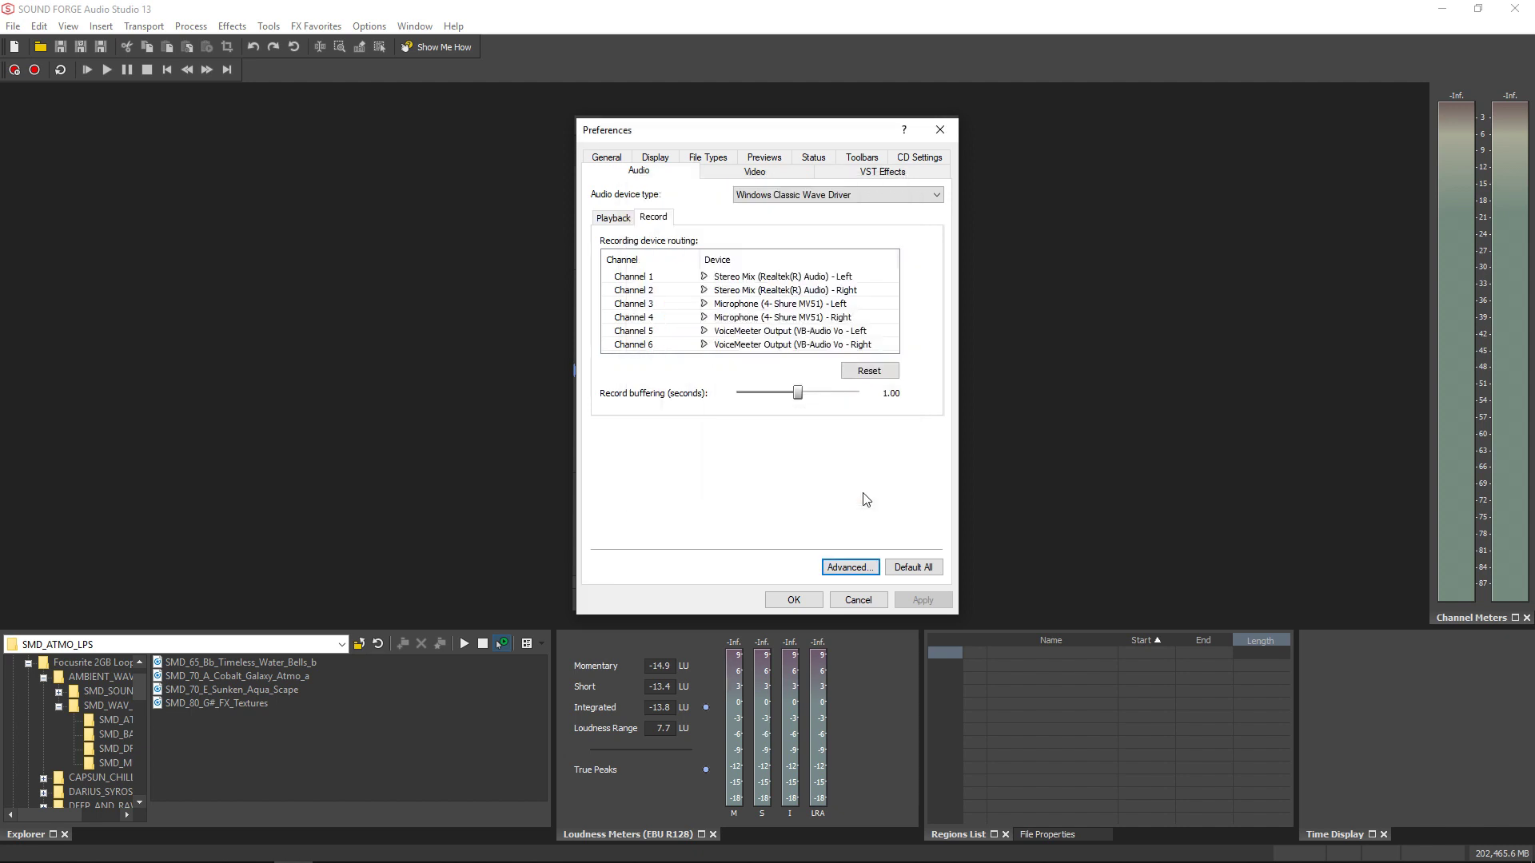
left_click(705, 277)
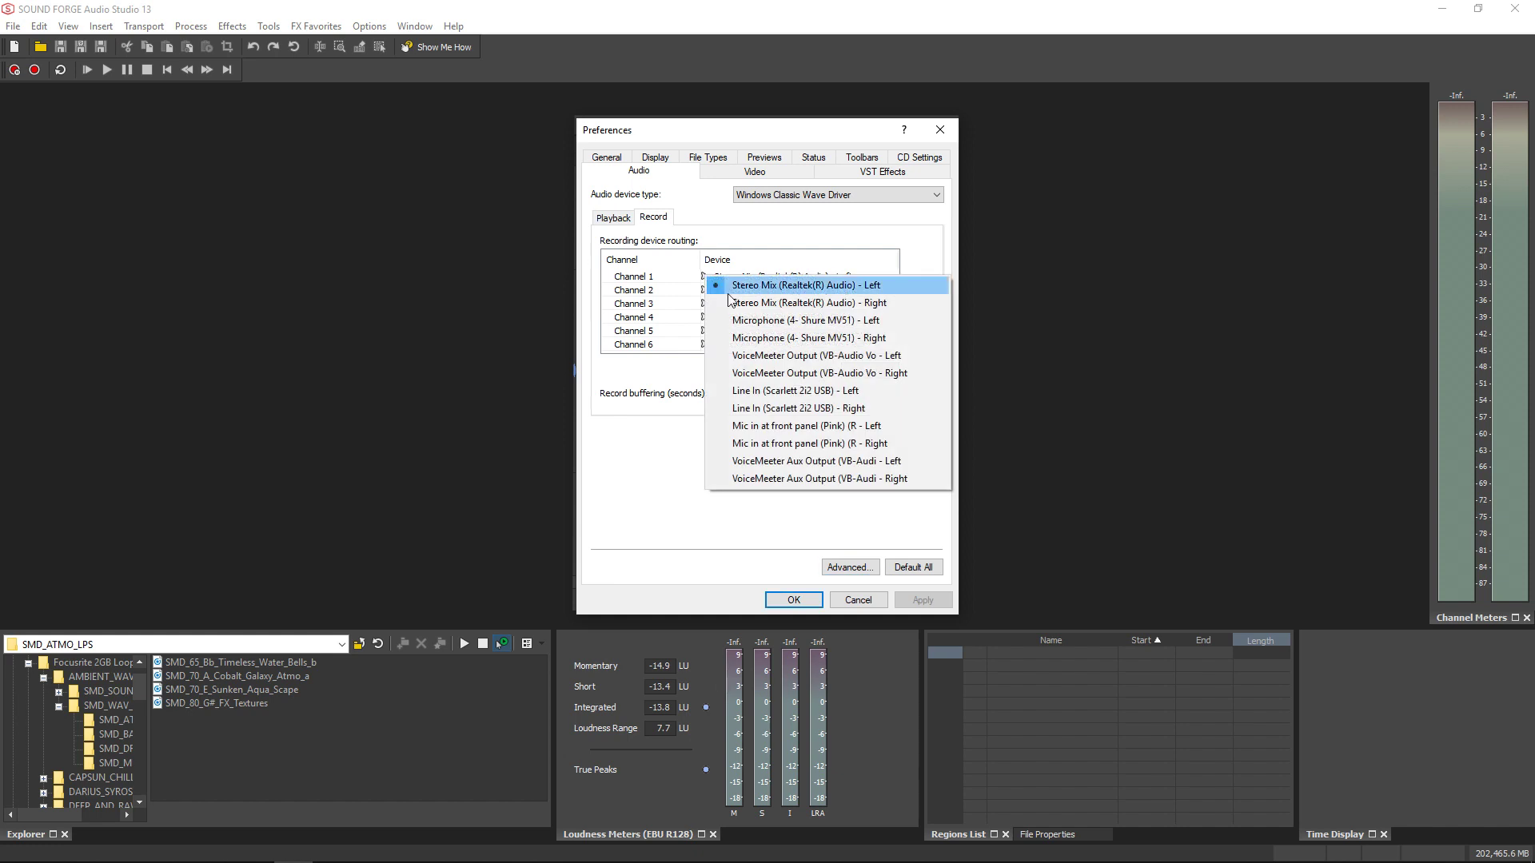
left_click(731, 233)
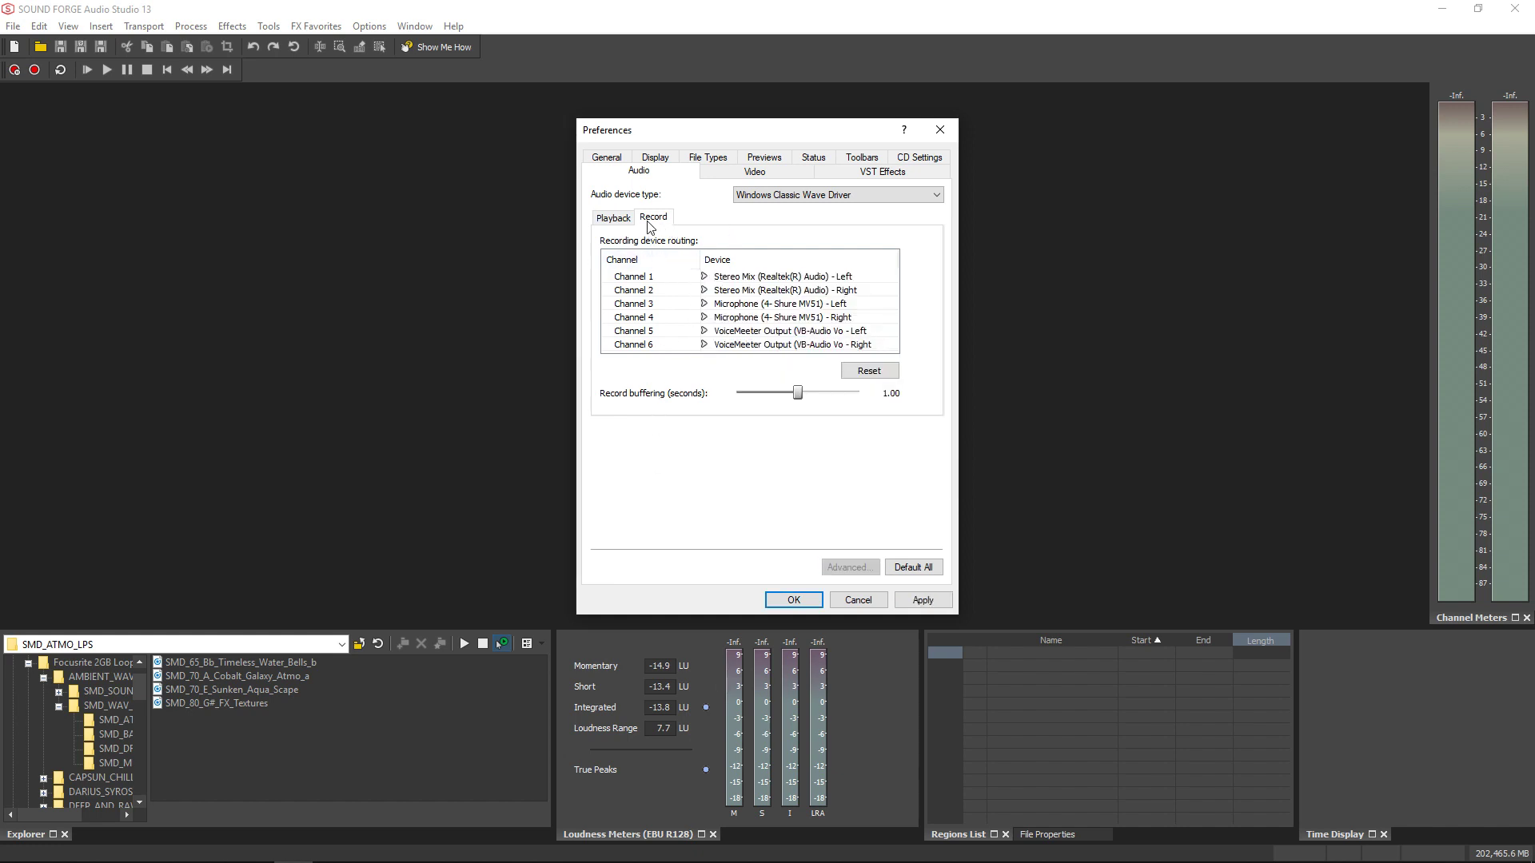
Review the Playback routing, accept Preferences with OK, and open the View panel list.
left_click(613, 217)
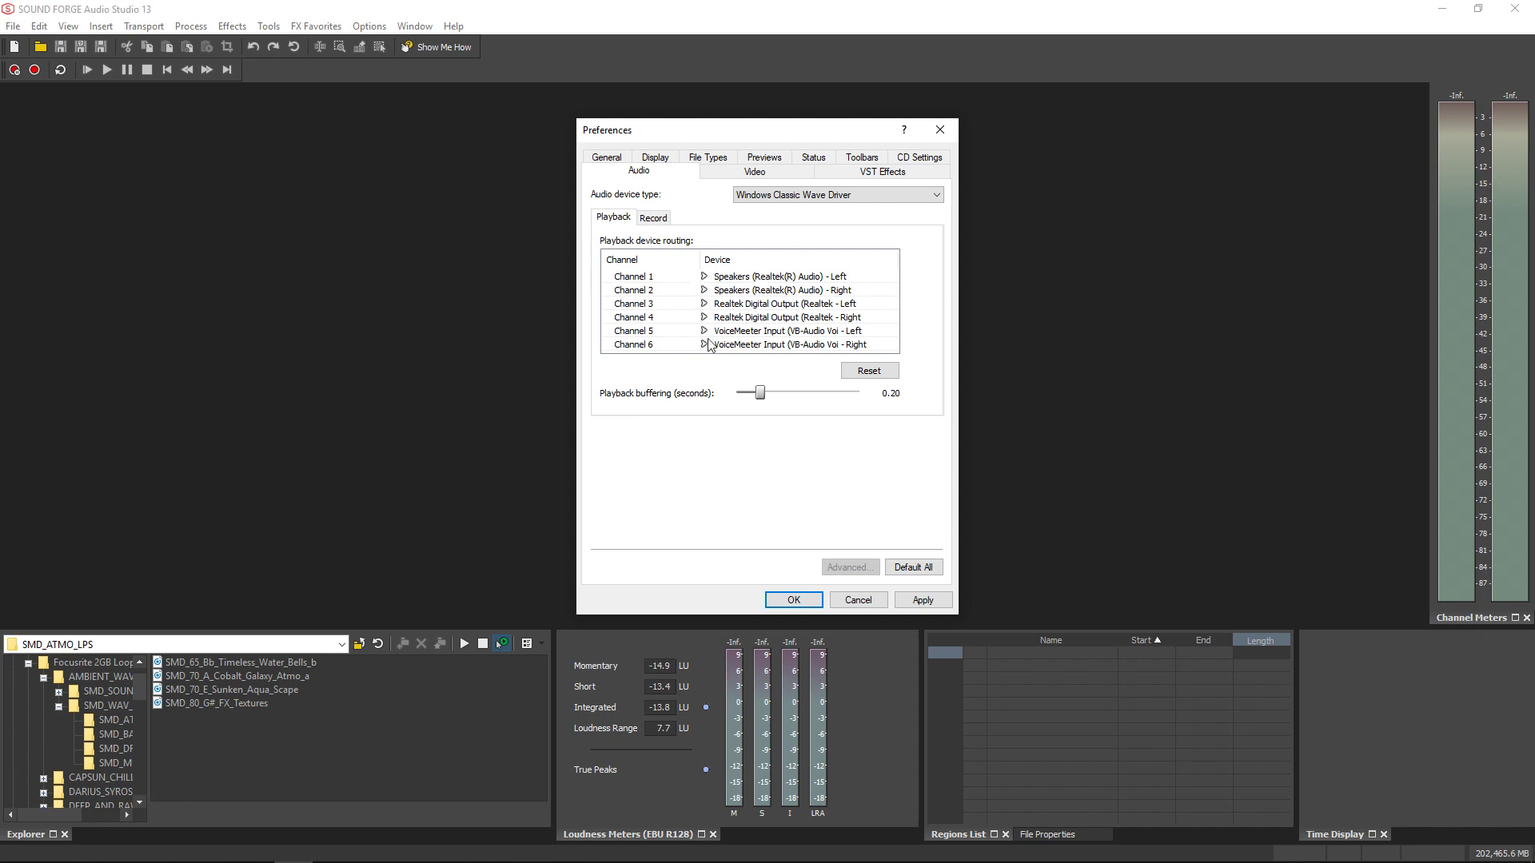
left_click(792, 599)
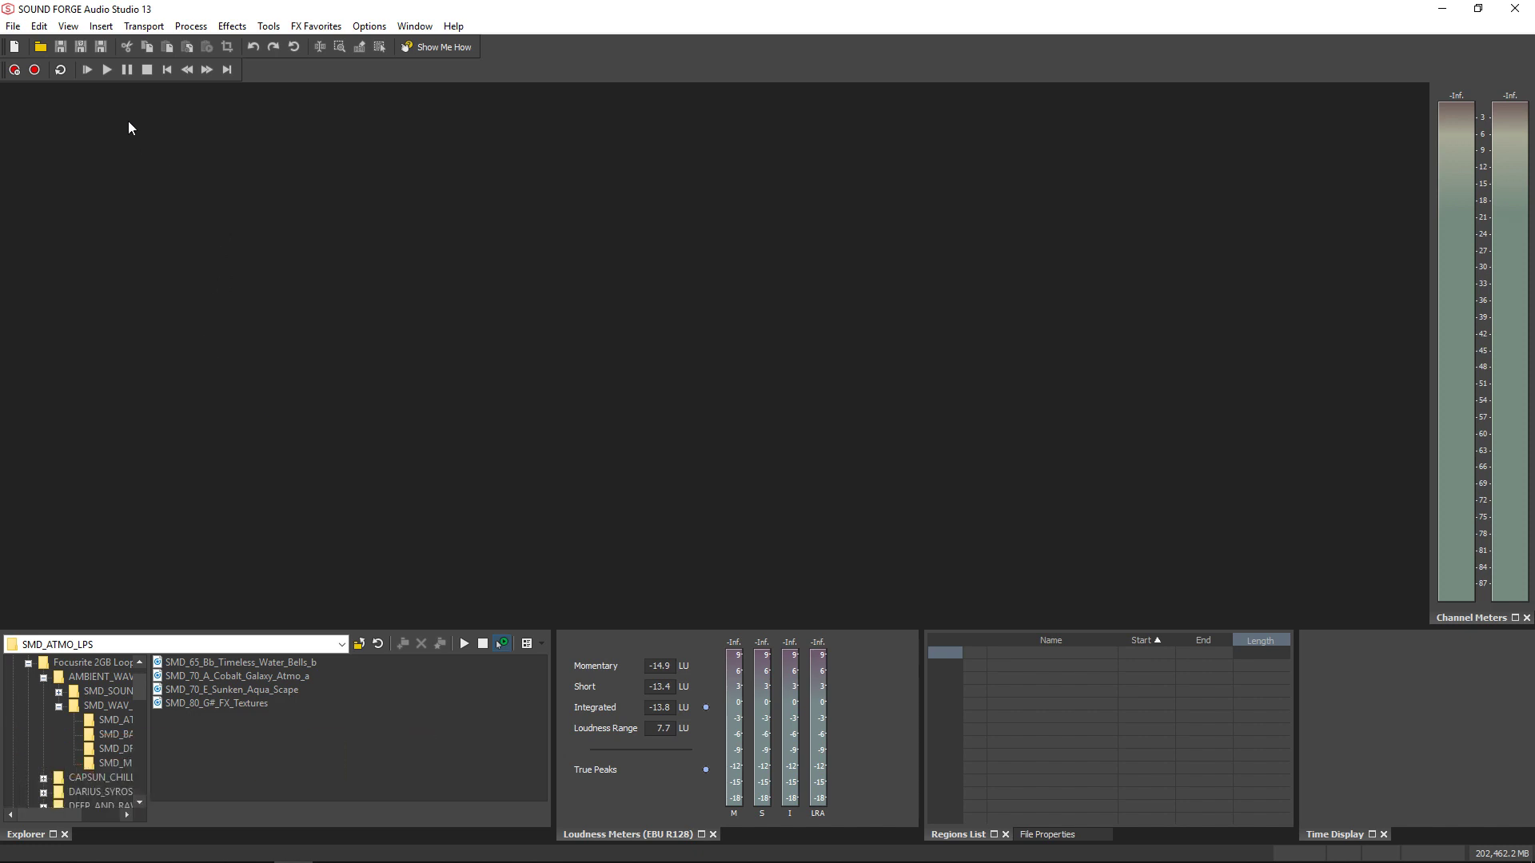
left_click(65, 27)
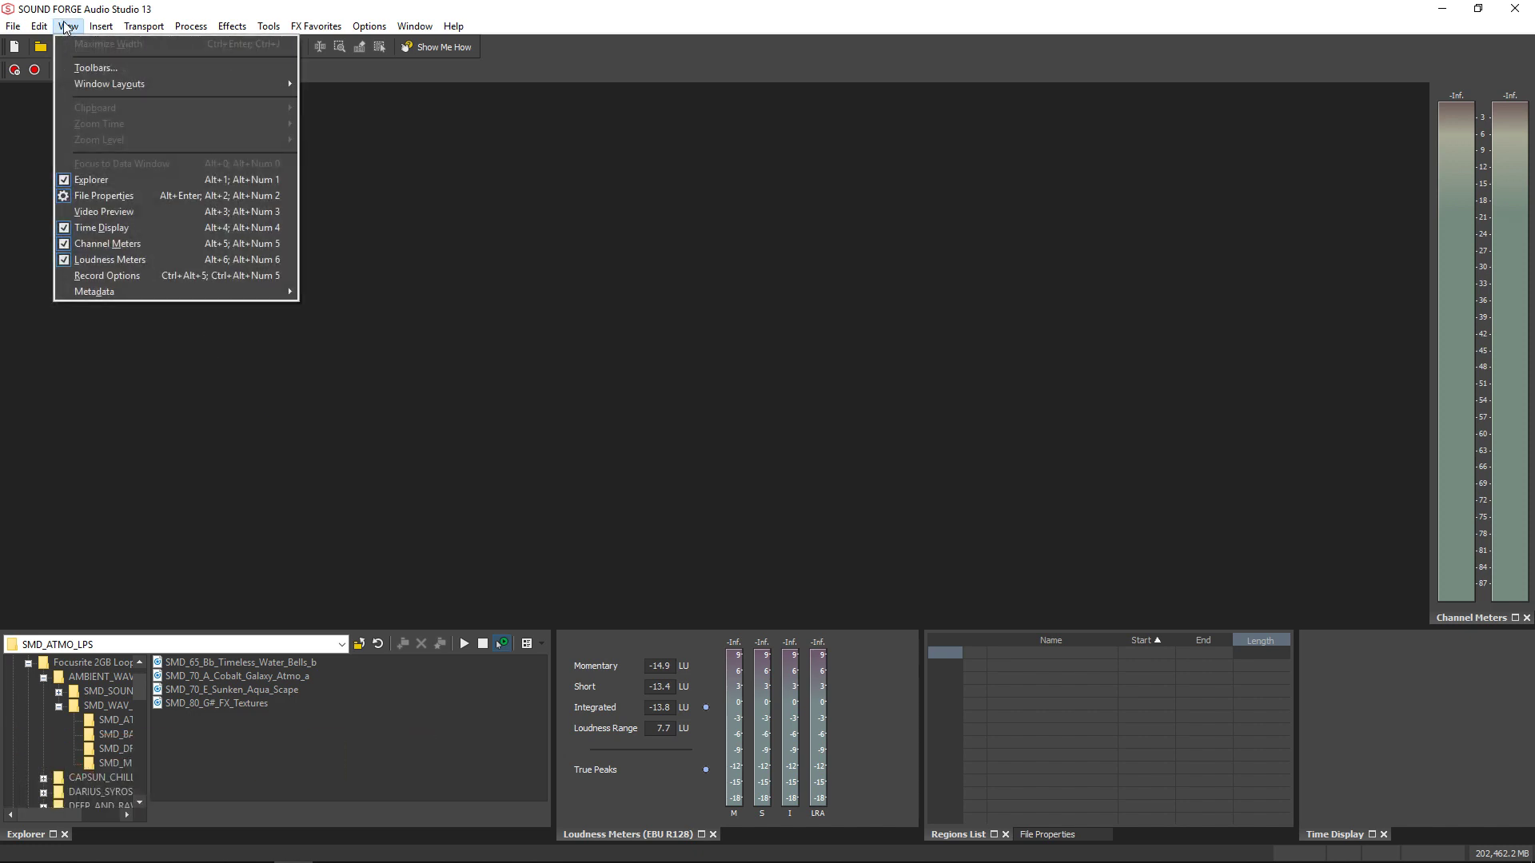
left_click(112, 278)
left_click(180, 232)
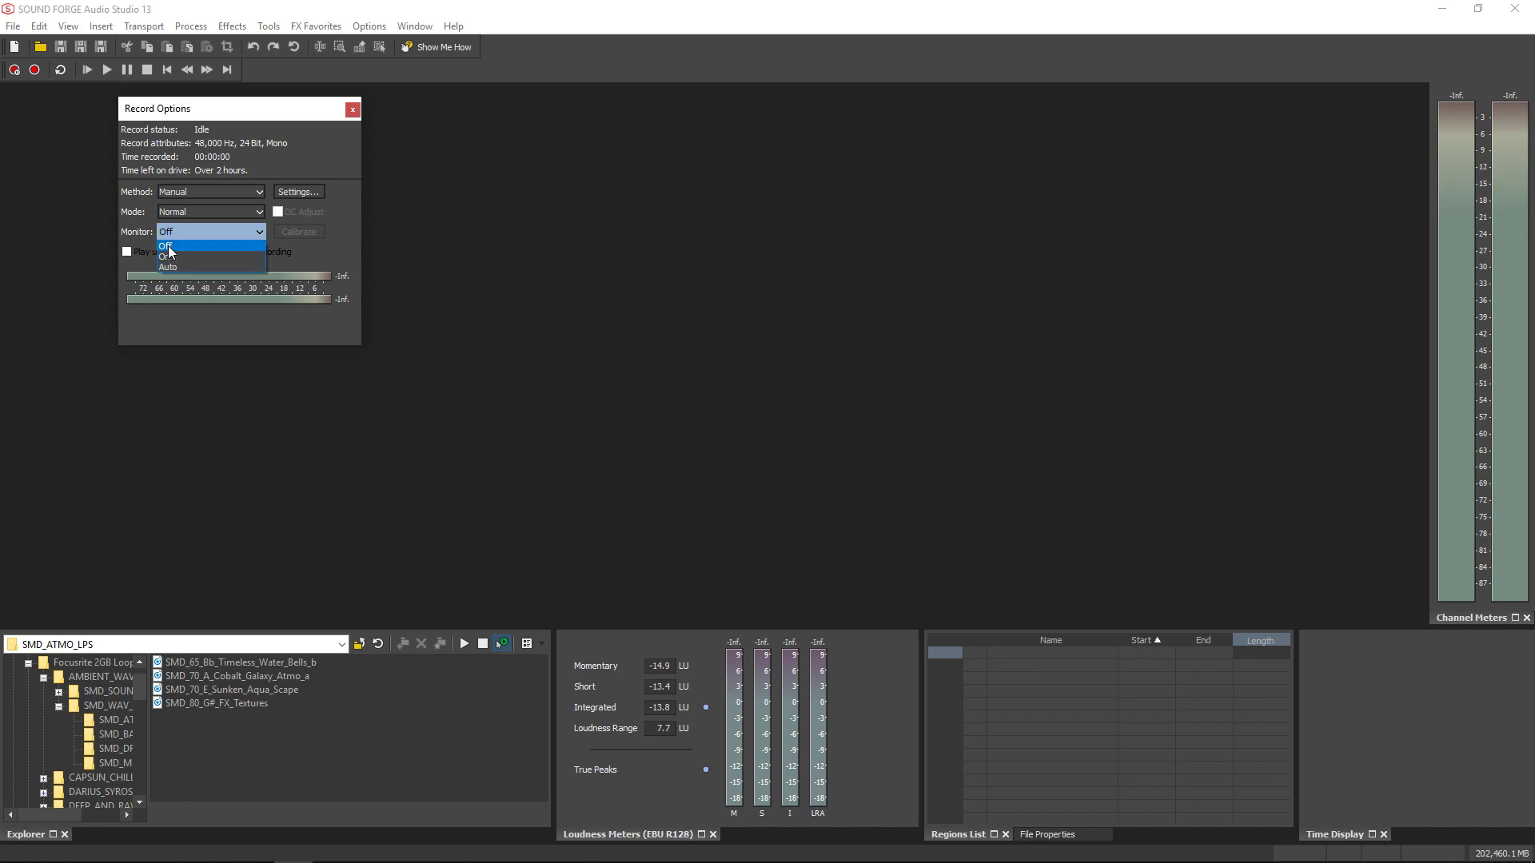
left_click(158, 236)
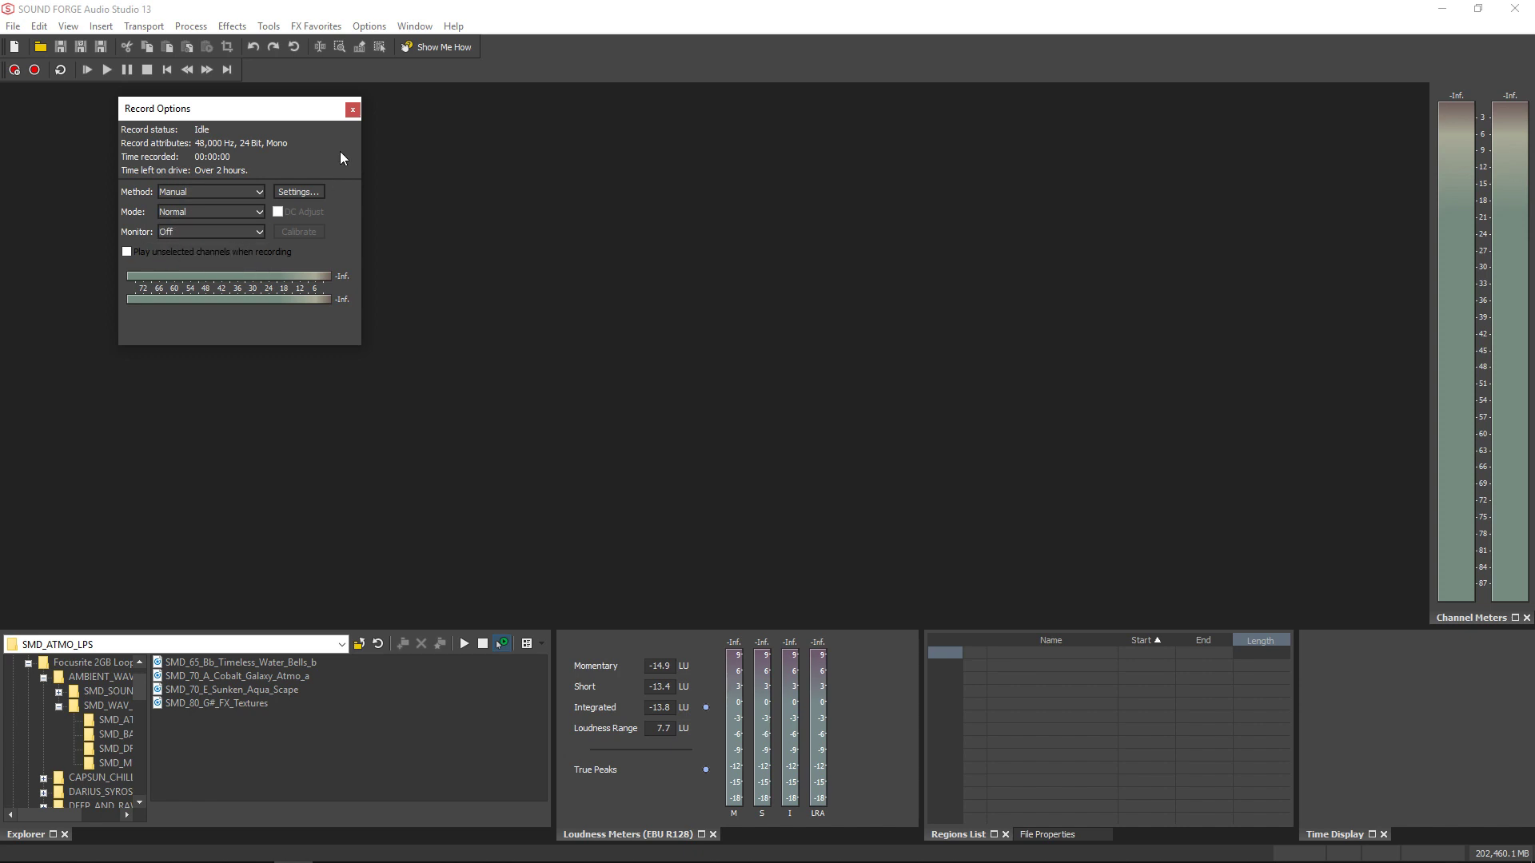
left_click(351, 111)
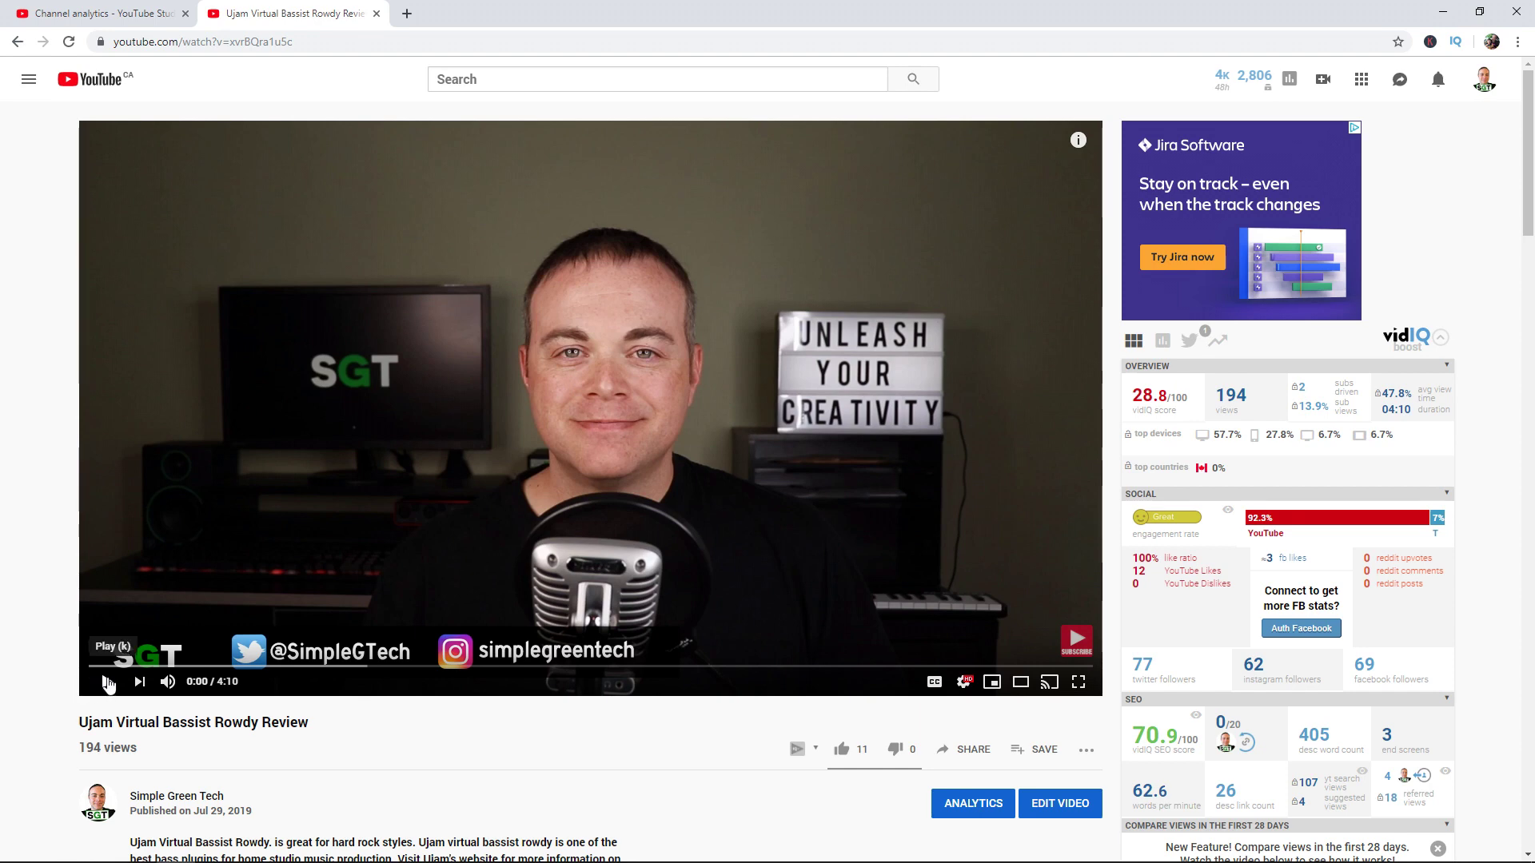
Play the Ujam Virtual Bassist Rowdy Review on YouTube and switch back to Sound Forge.
left_click(107, 681)
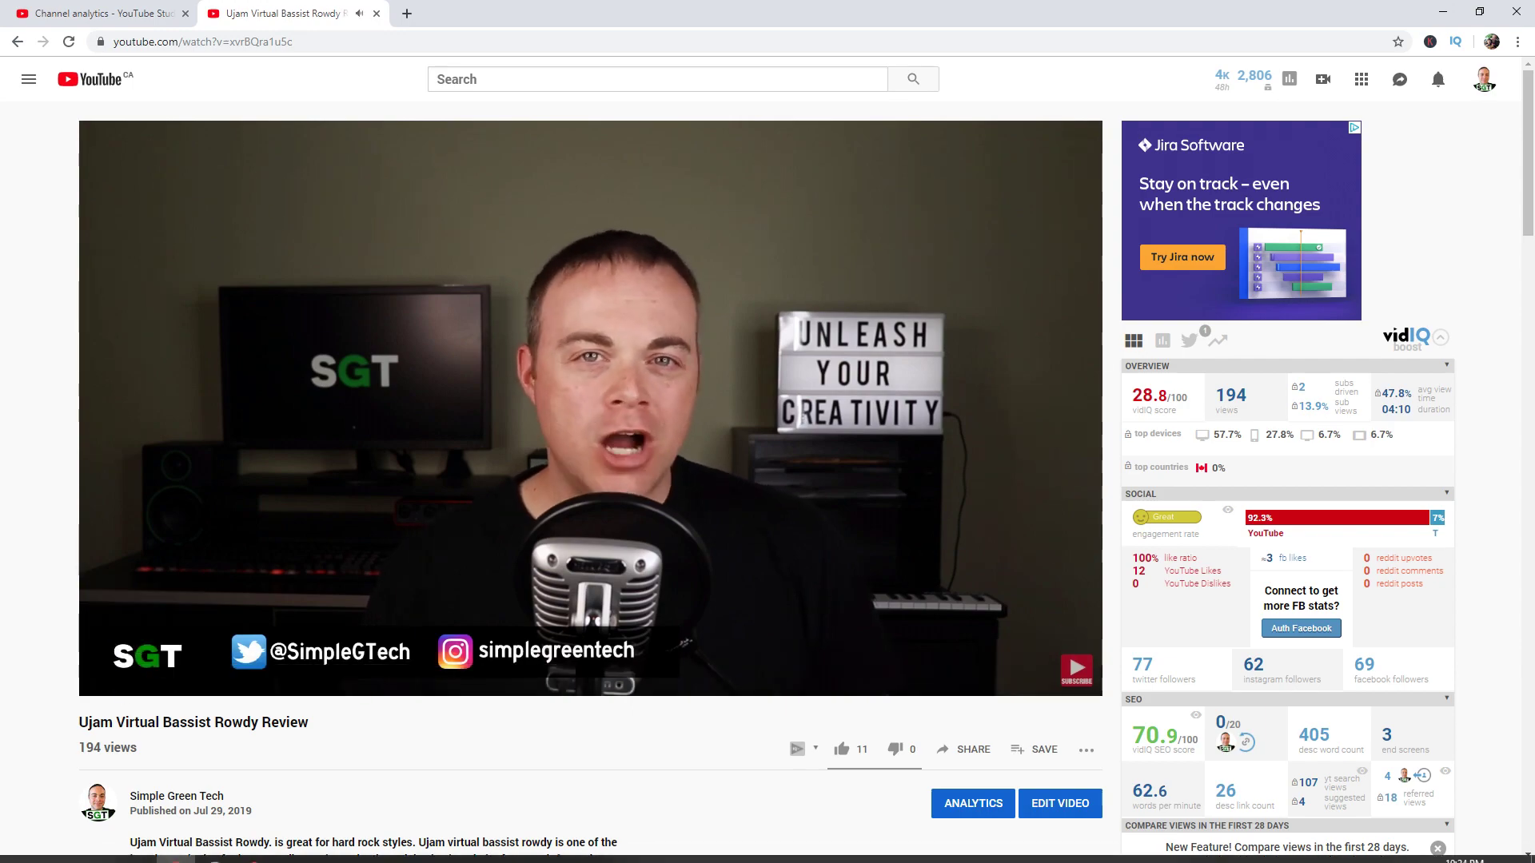
left_click(257, 848)
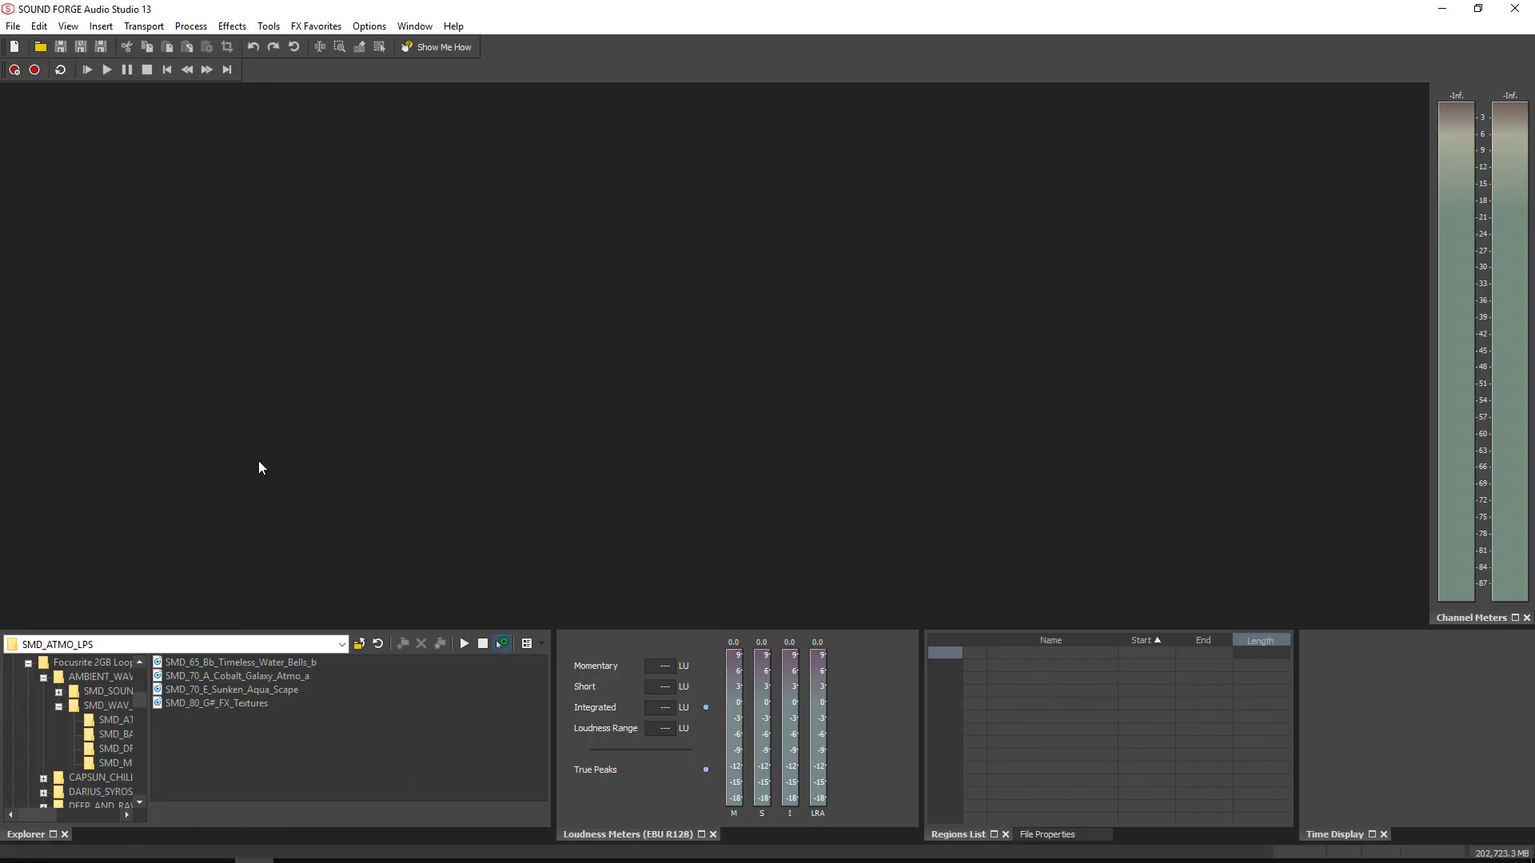
Start recording the video's audio into a new Sound 1 window.
left_click(34, 72)
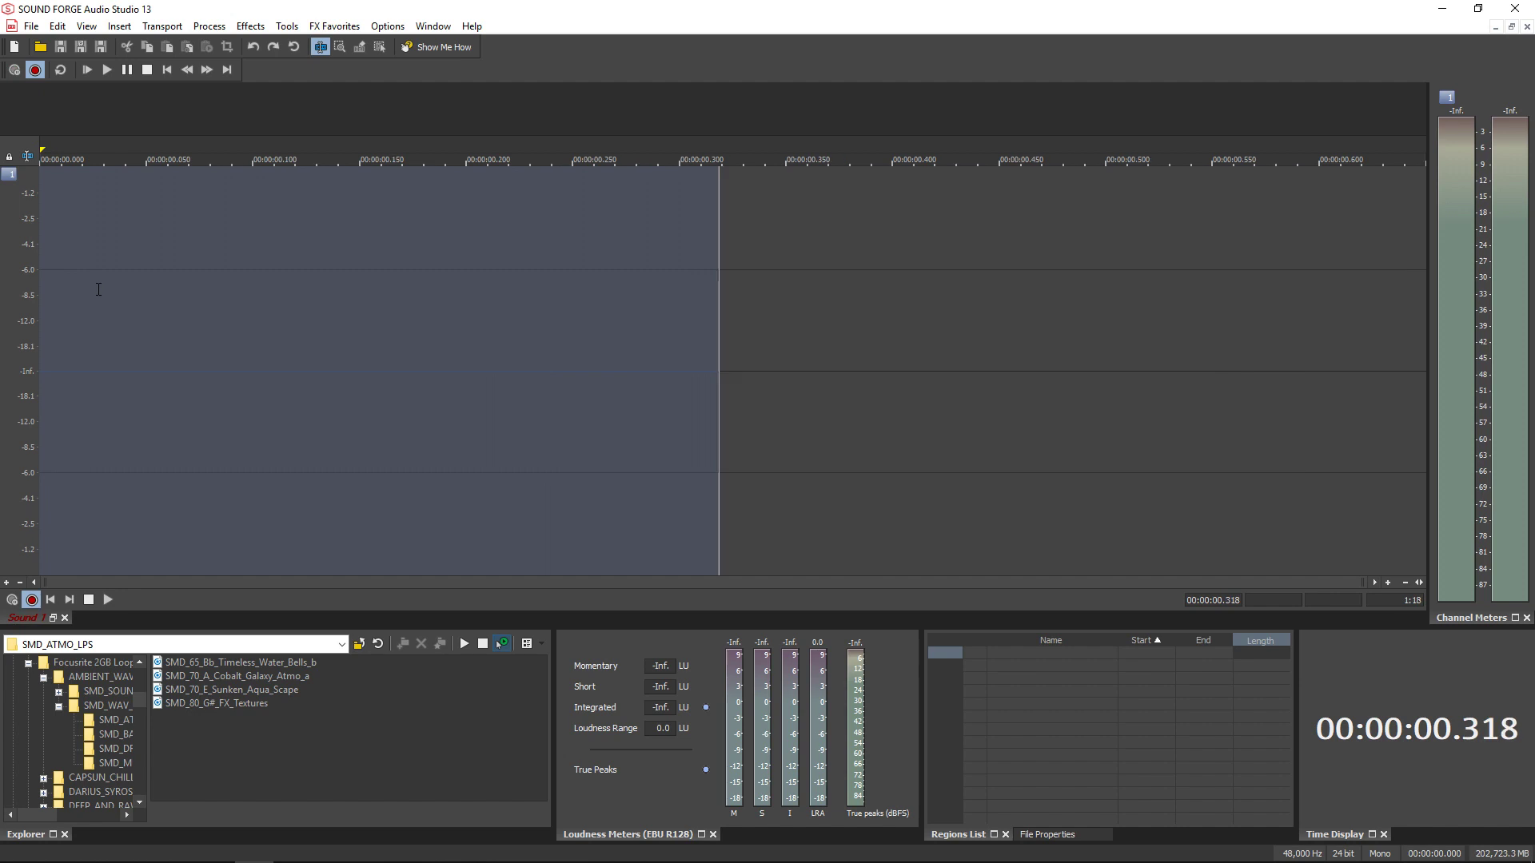